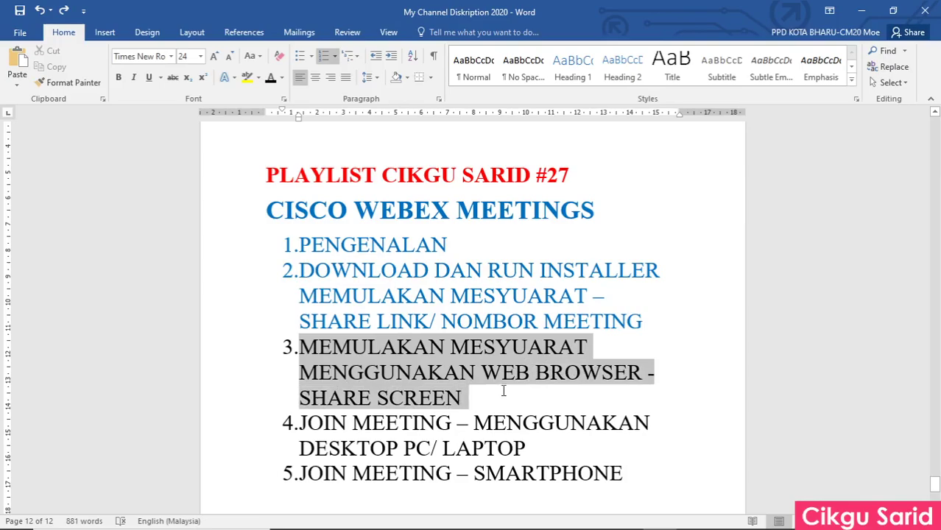
Deselect list item 3 in the 'My Channel Diskription 2020' Word document.
click(709, 287)
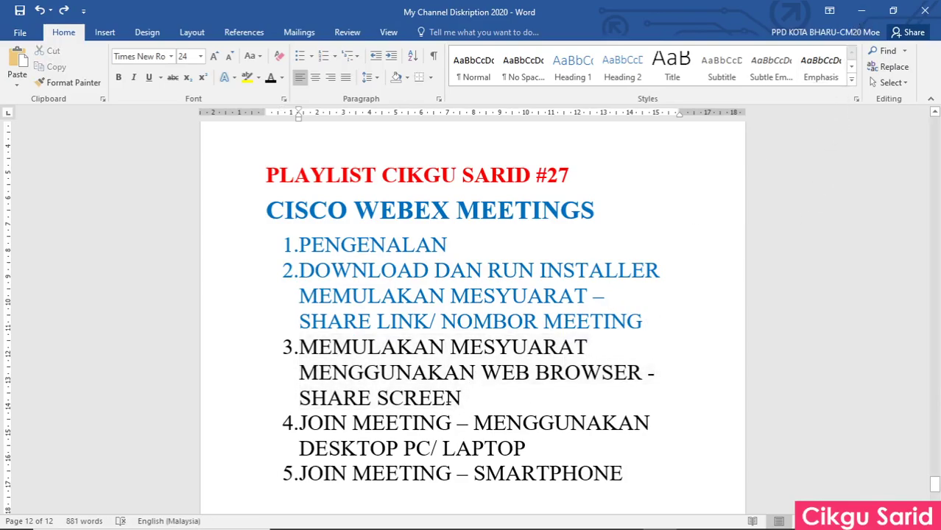
Minimize the Word document and close the Cisco Webex Meetings desktop window.
click(861, 11)
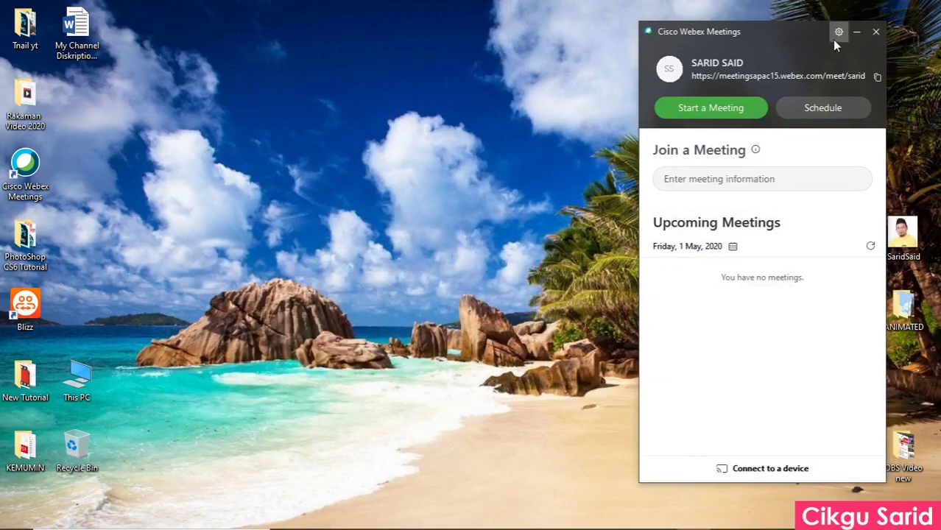
click(874, 36)
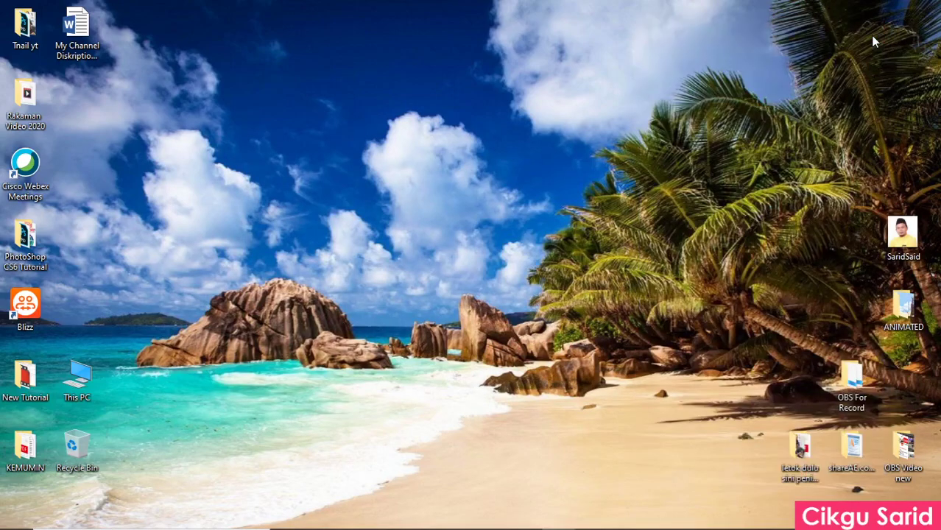
Bring up the Webex dashboard in Chrome and start uploading a new profile picture.
click(626, 521)
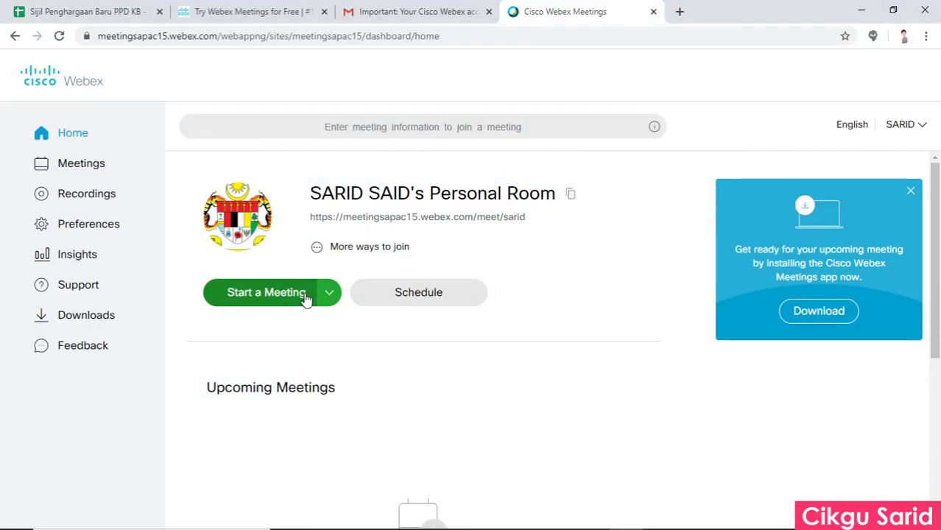
click(236, 221)
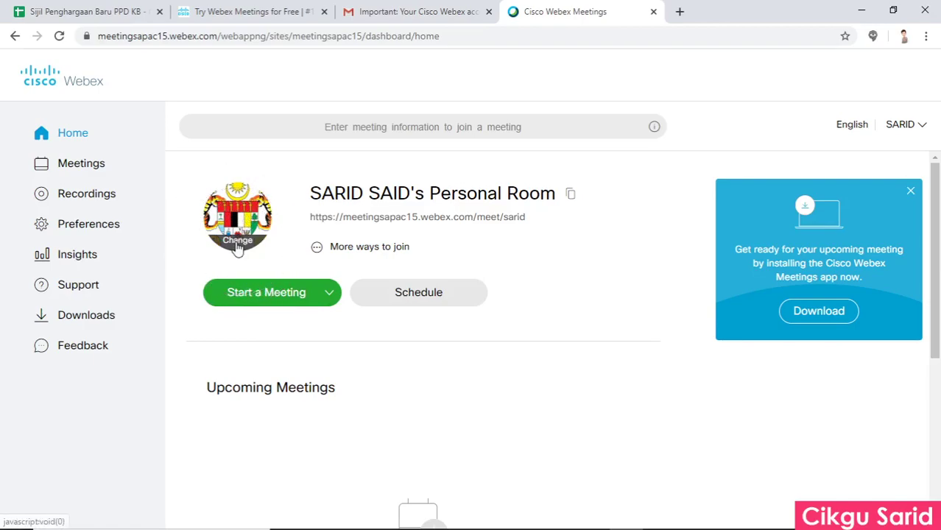
click(237, 243)
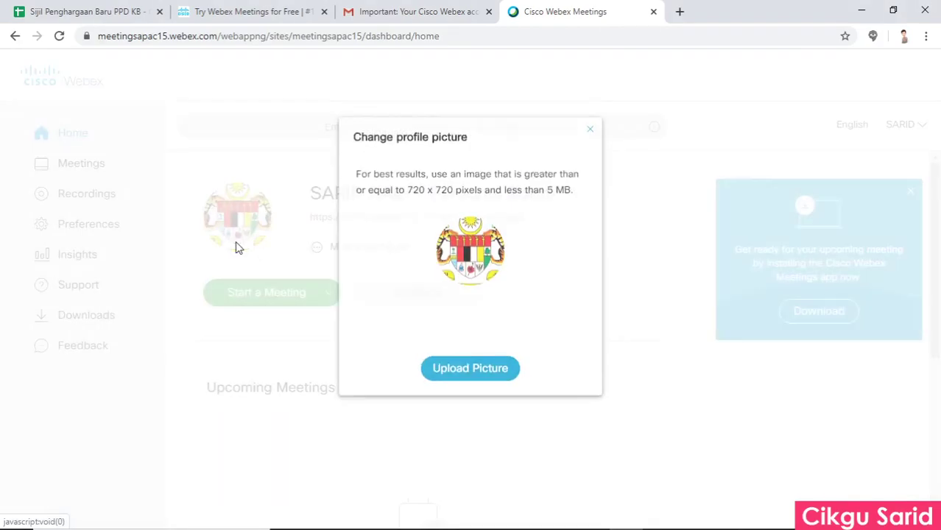
click(467, 373)
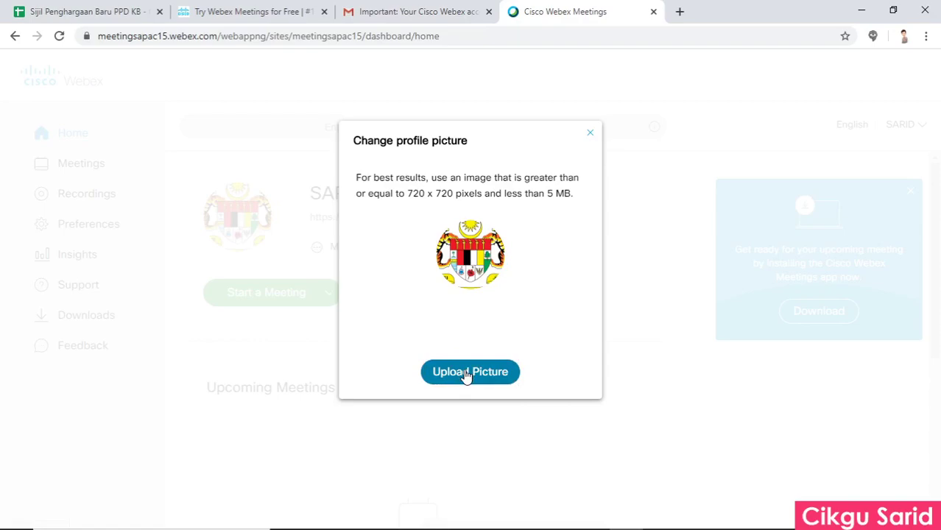
click(467, 373)
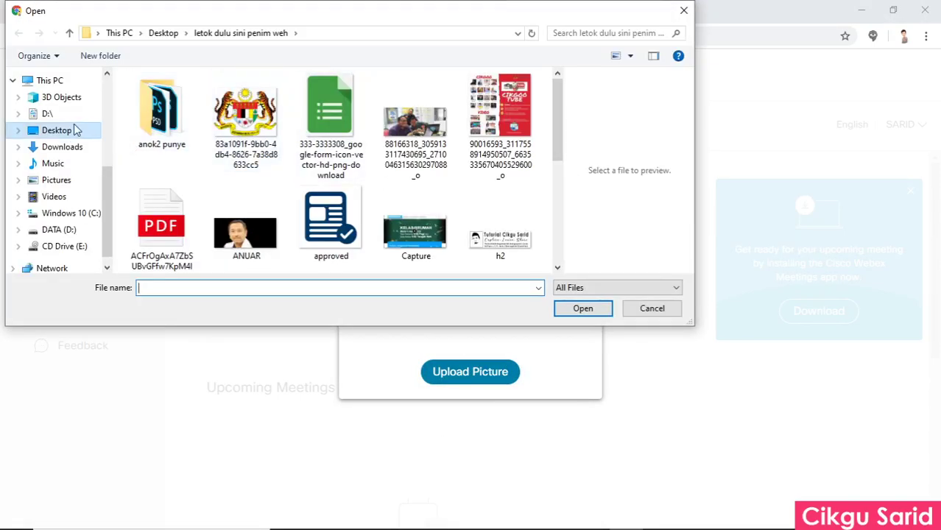
Upload the portrait photo from the Desktop and save it as the profile picture.
click(72, 132)
scroll(376, 147, down, 1)
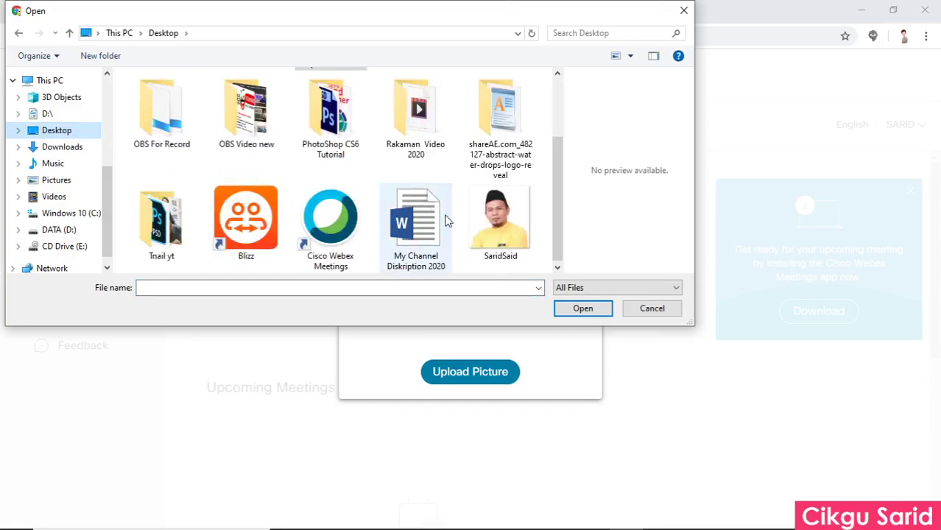
click(501, 221)
click(590, 313)
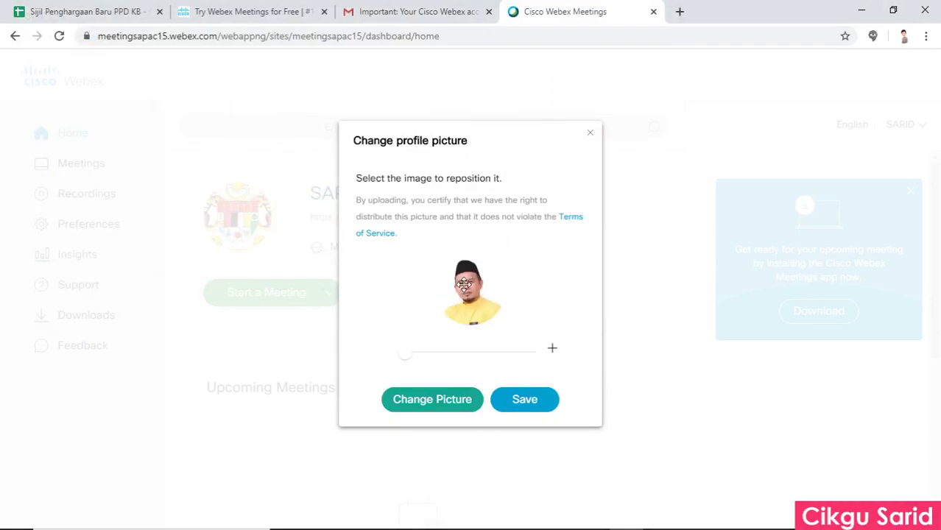
mouse_move(403, 355)
mouse_down()
mouse_move(470, 354)
mouse_move(405, 353)
mouse_up()
click(536, 401)
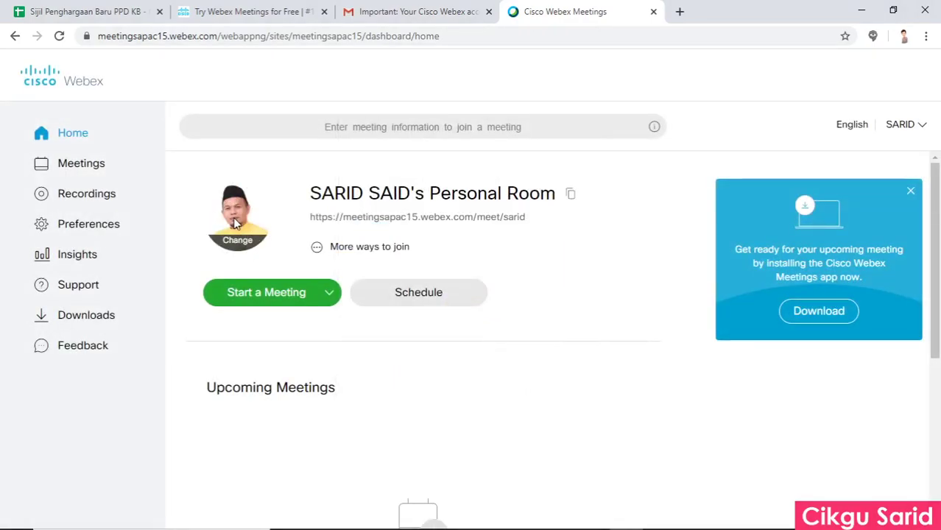
Select the personal room link and view the meeting number under More ways to join.
triple_click(516, 218)
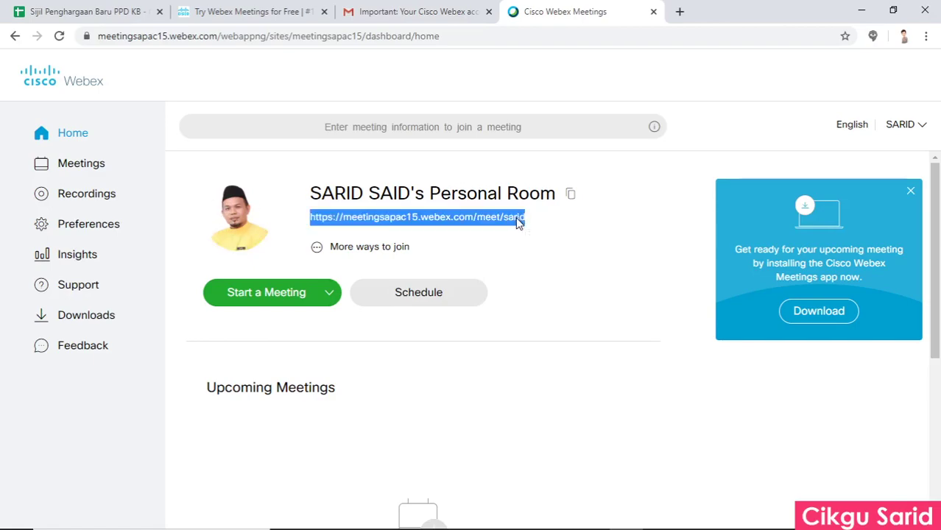
triple_click(517, 220)
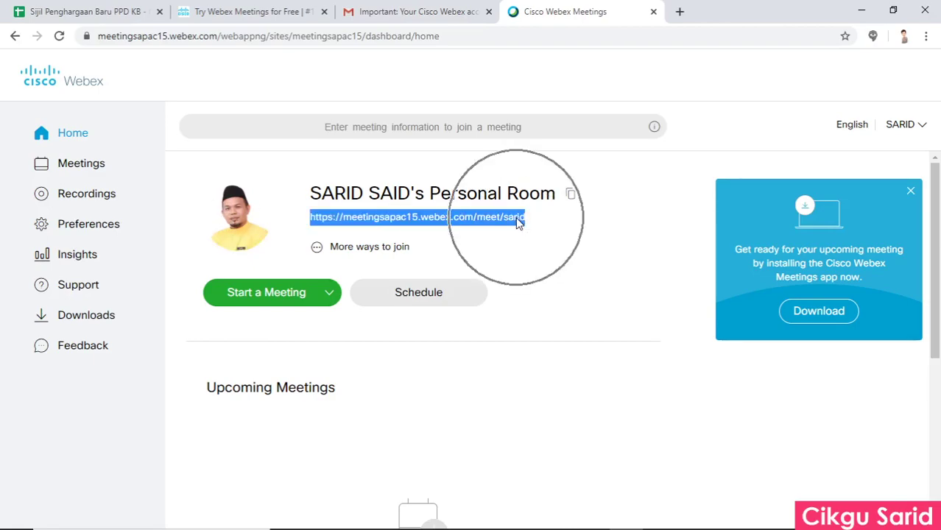
click(515, 223)
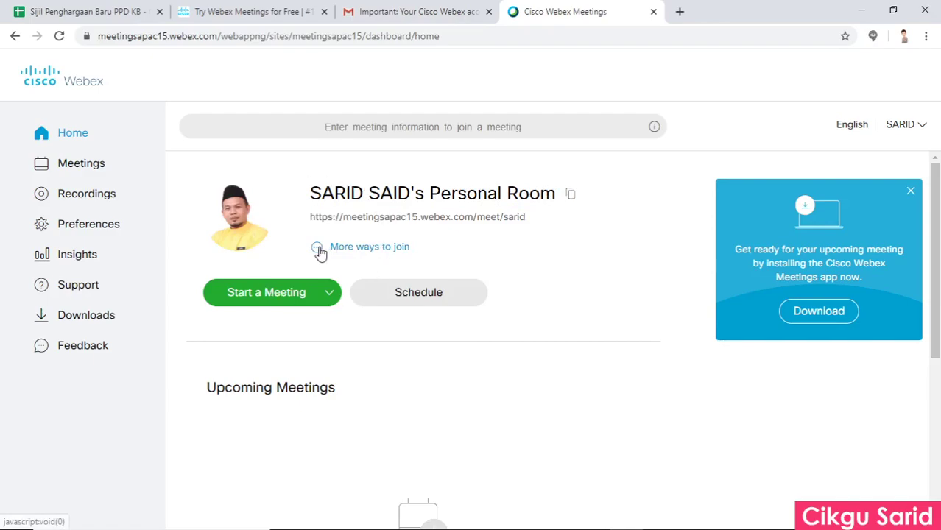
click(320, 251)
drag(392, 284, 384, 250)
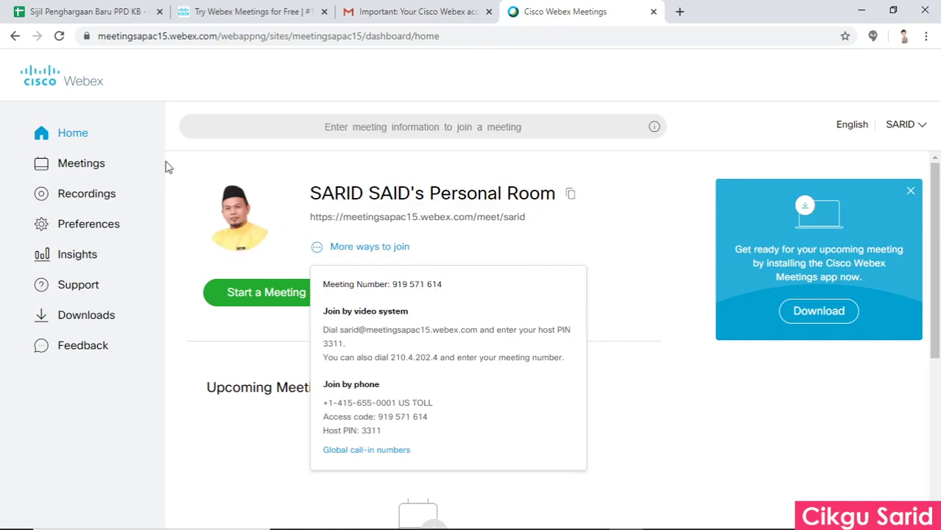
Check the empty Recordings and Meetings pages, then go to Preferences.
click(100, 193)
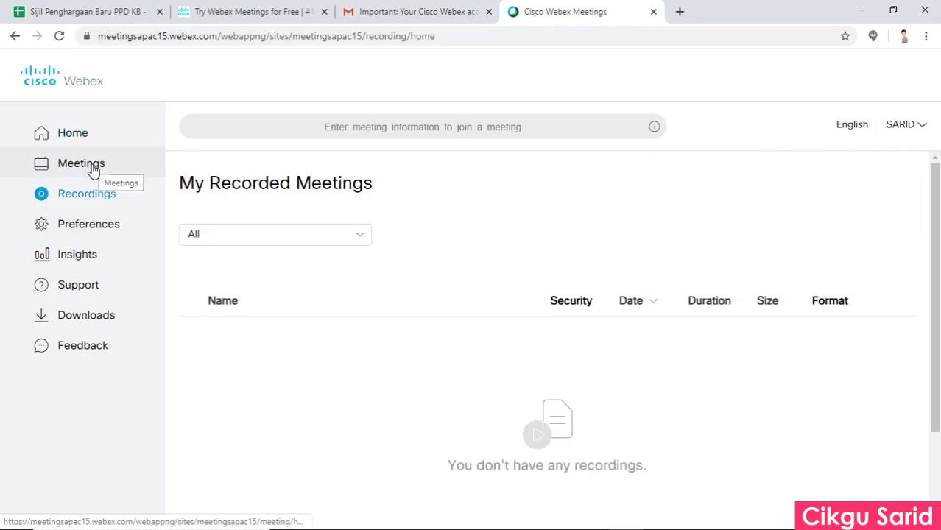
click(93, 169)
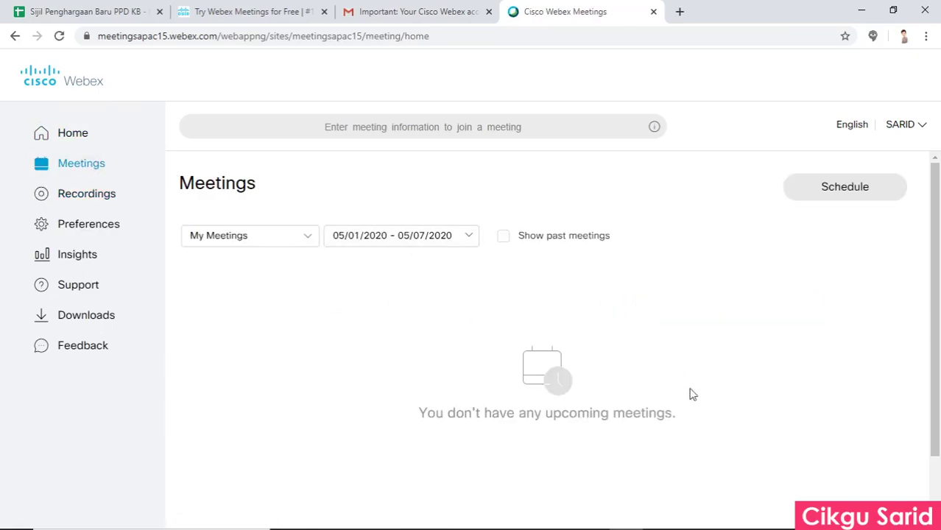
click(84, 197)
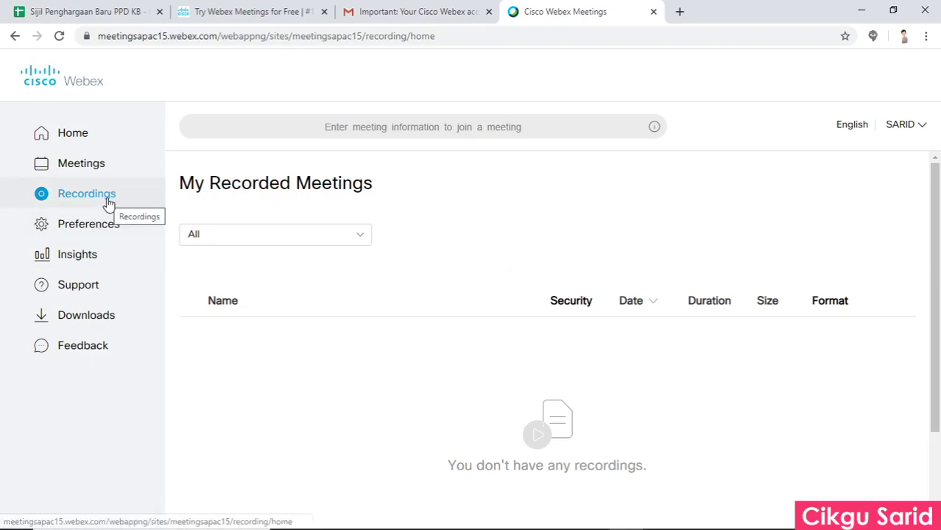
scroll(601, 396, down, 1)
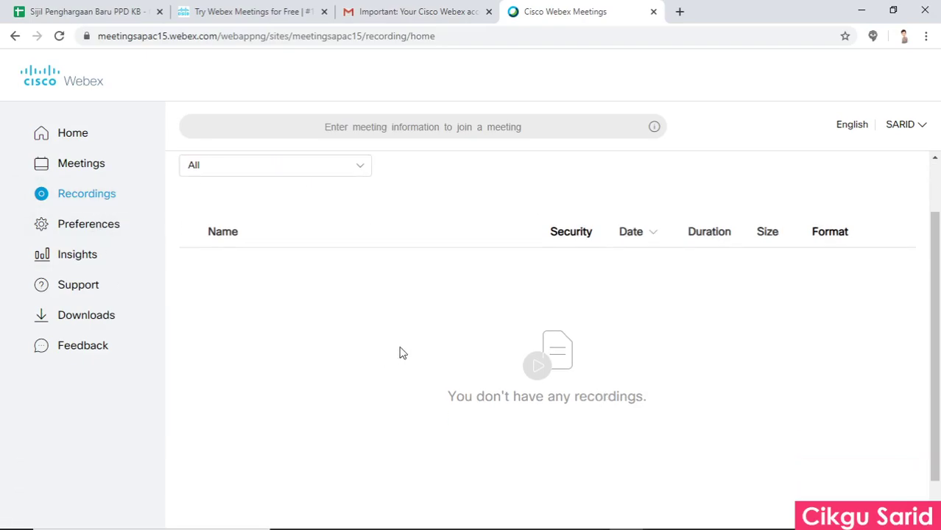
click(89, 231)
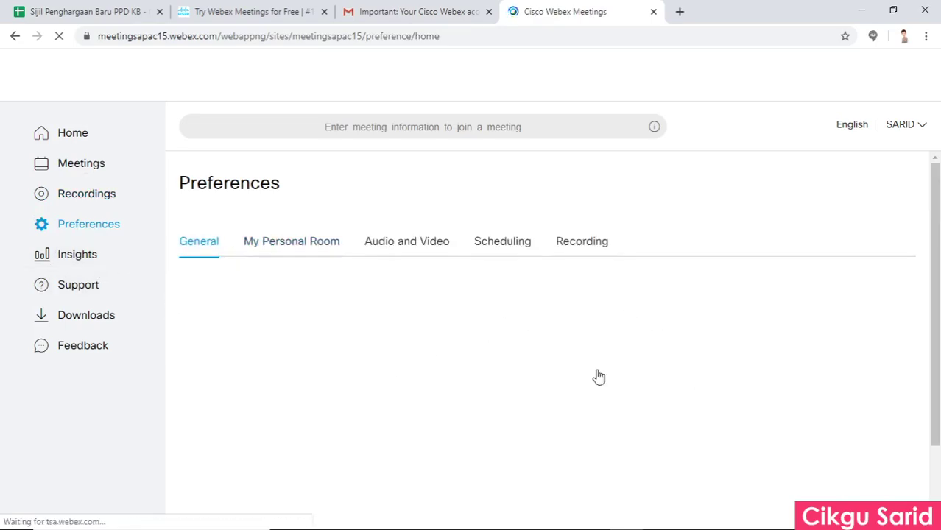
Rename the Personal Room to BENGKEL ONLINE on the My Personal Room tab.
scroll(330, 315, down, 3)
scroll(332, 320, up, 2)
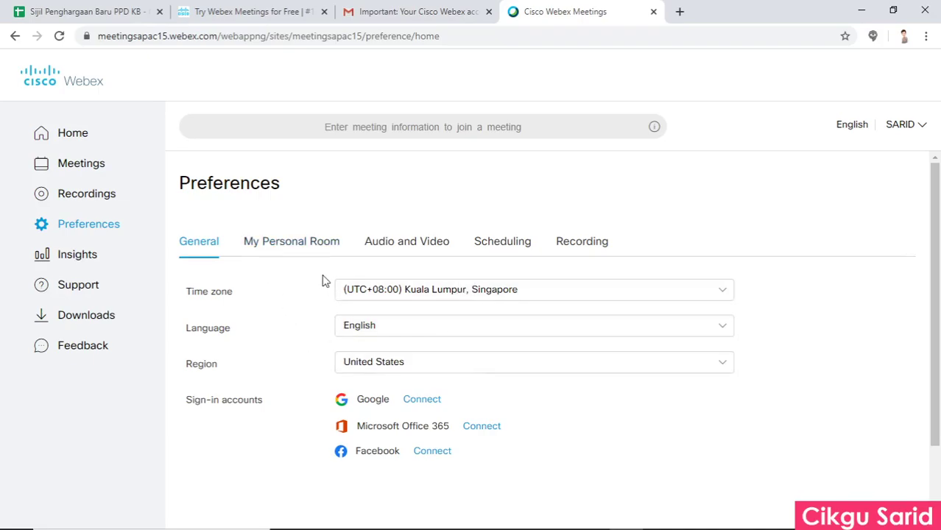
click(297, 249)
drag(488, 288, 340, 295)
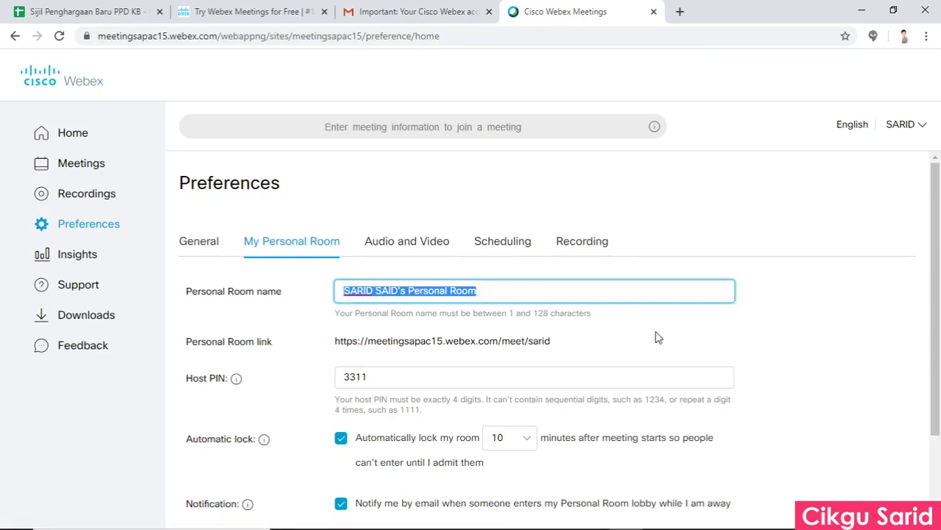
text(BENGKEL ONLINE)
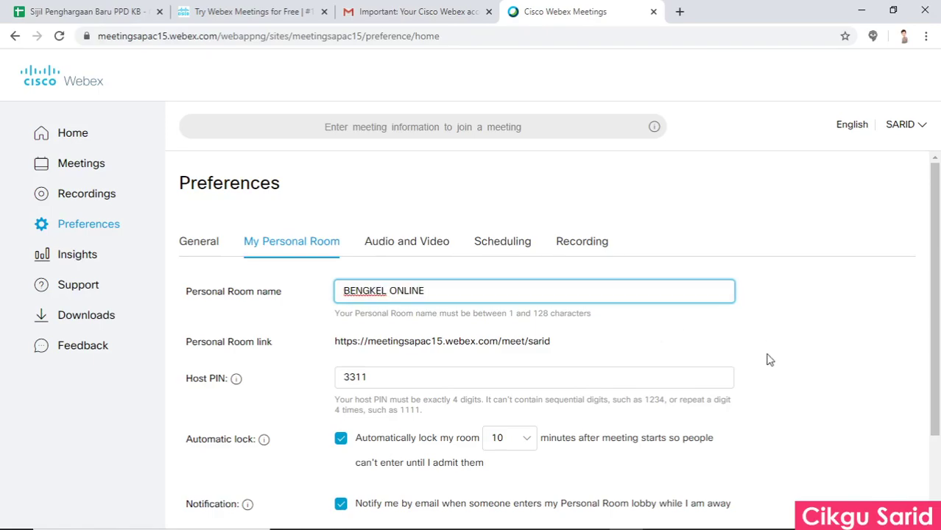
Check the host PIN field, then move to the Audio and Video preferences.
click(670, 370)
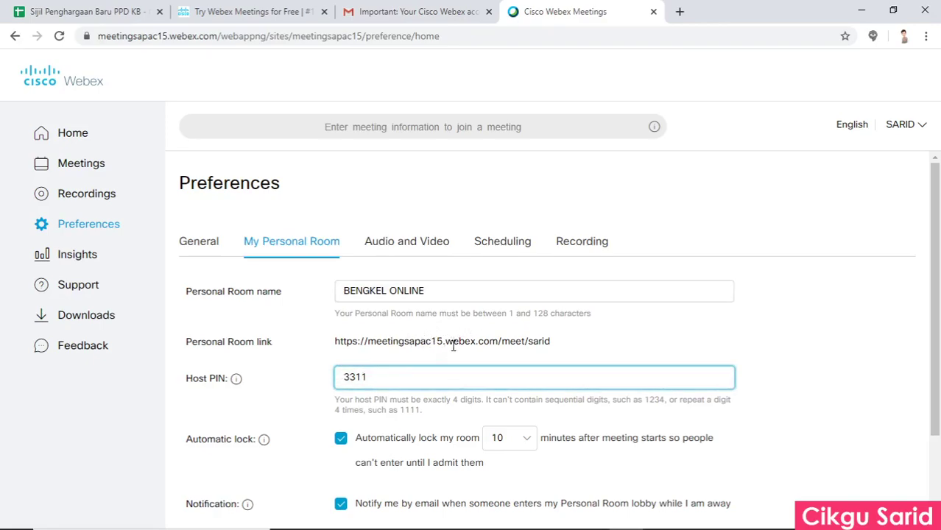
click(541, 339)
scroll(699, 299, down, 2)
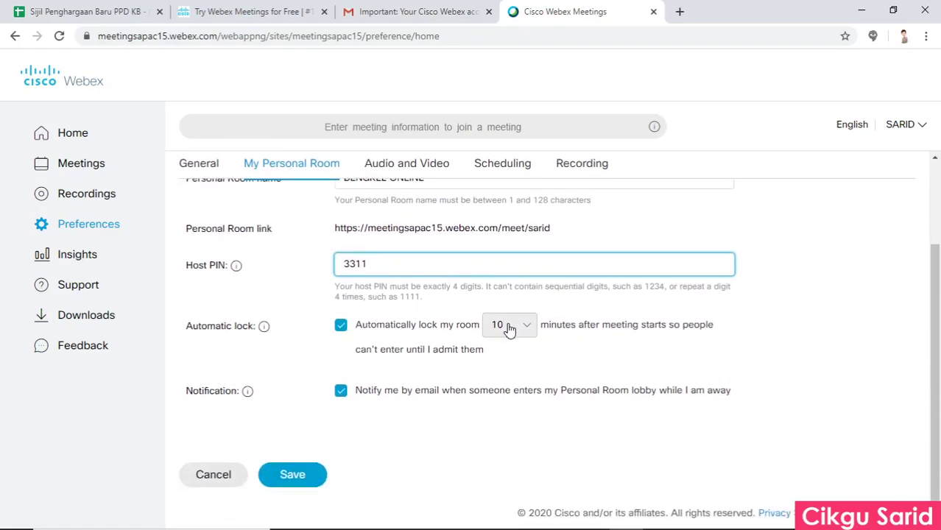
scroll(516, 353, up, 2)
click(402, 252)
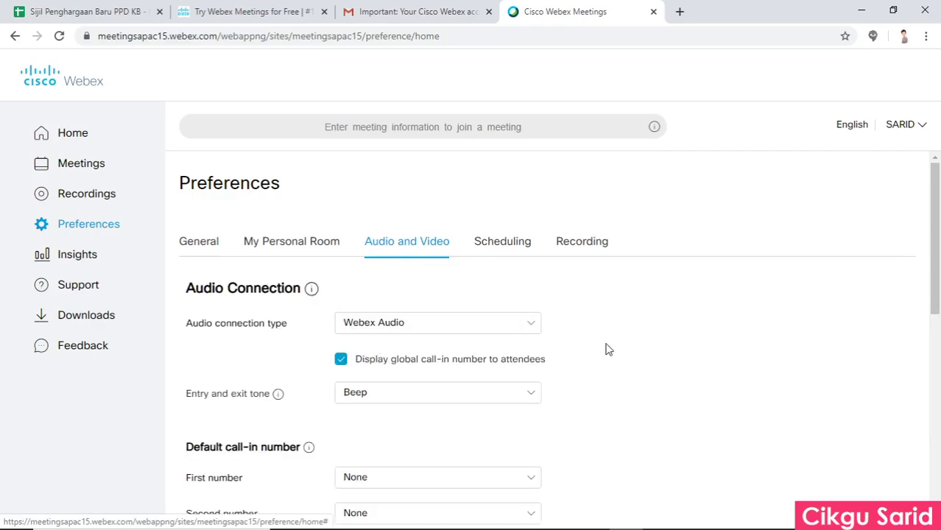
Look over the Audio and Video settings and the Scheduling preferences.
scroll(479, 419, down, 1)
scroll(359, 456, down, 1)
scroll(523, 436, up, 2)
click(513, 243)
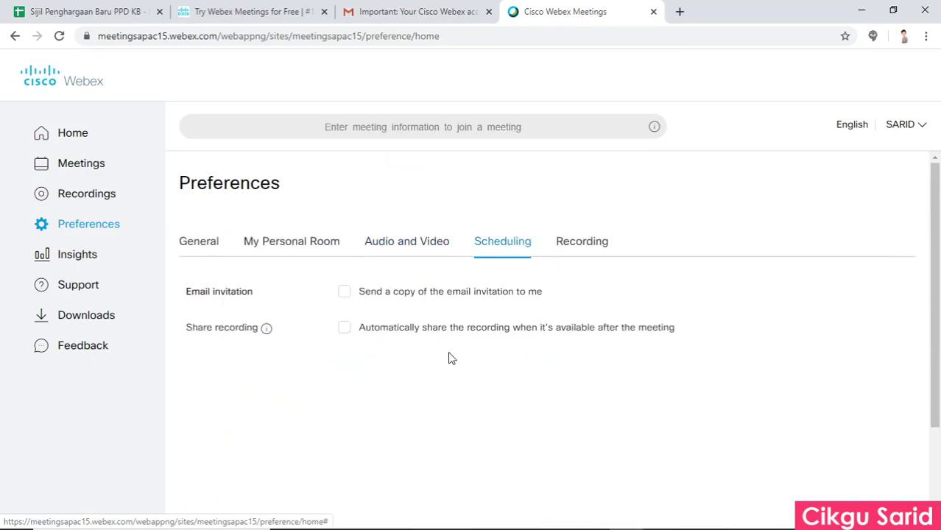
Save the Recording preferences with Video thumbnails view kept, then return to Home.
click(598, 244)
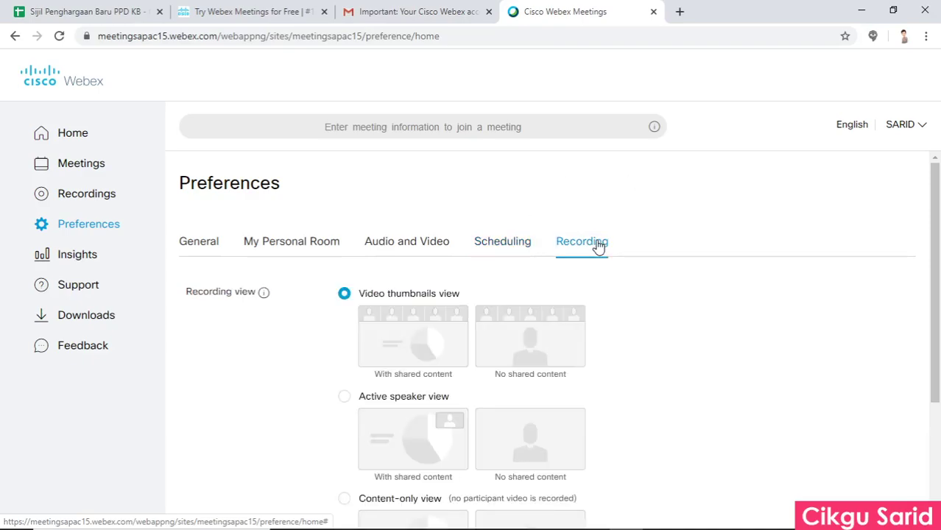
scroll(574, 320, down, 1)
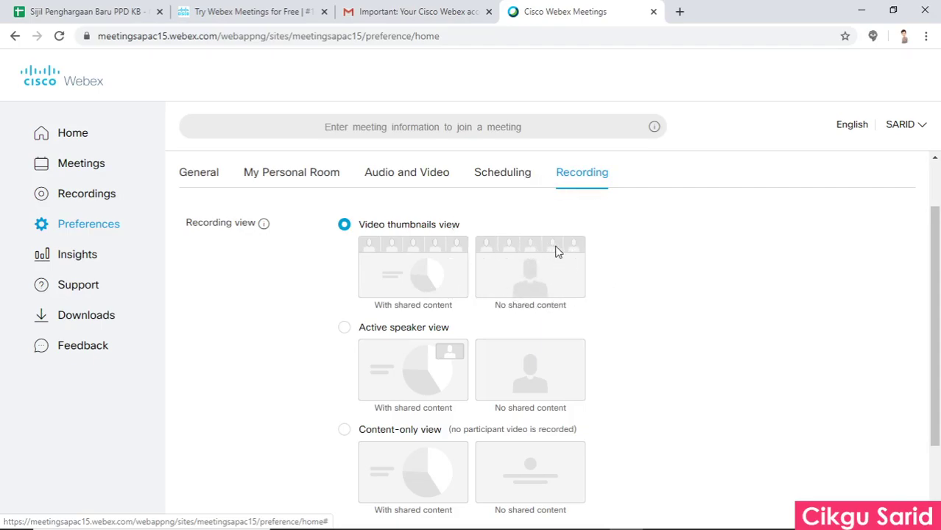
click(529, 244)
click(402, 364)
scroll(471, 391, down, 2)
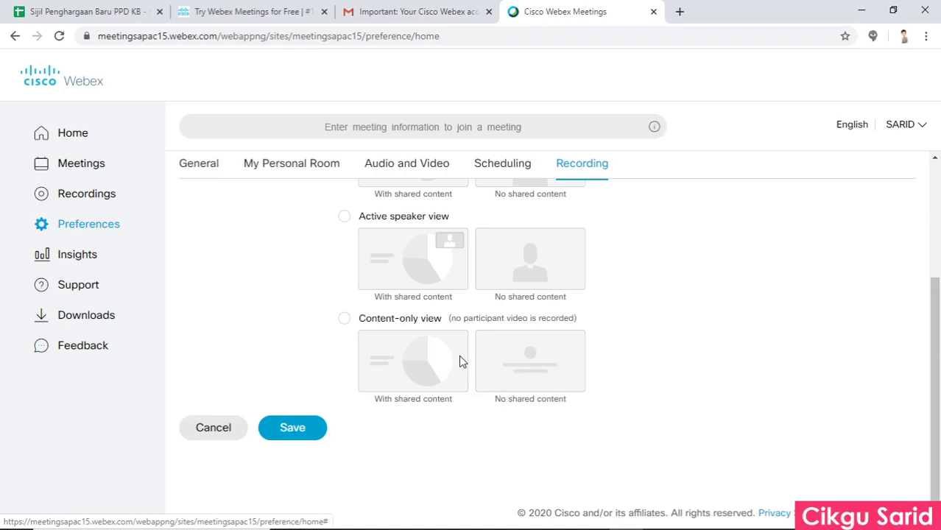
scroll(455, 365, up, 2)
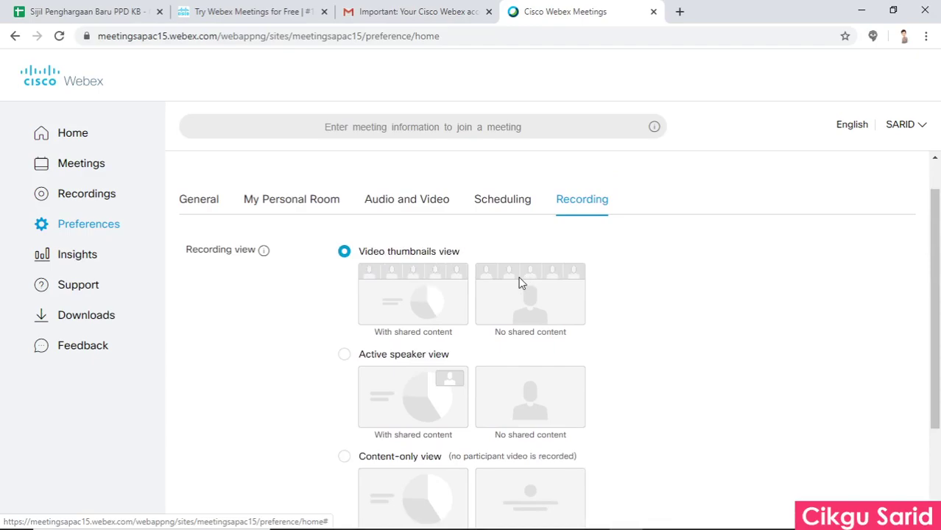
scroll(404, 302, down, 2)
click(310, 431)
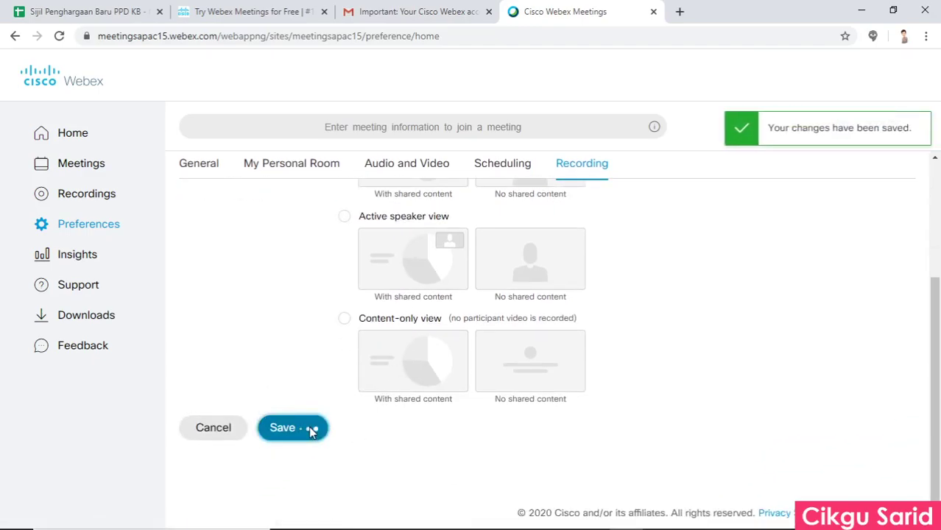
click(87, 140)
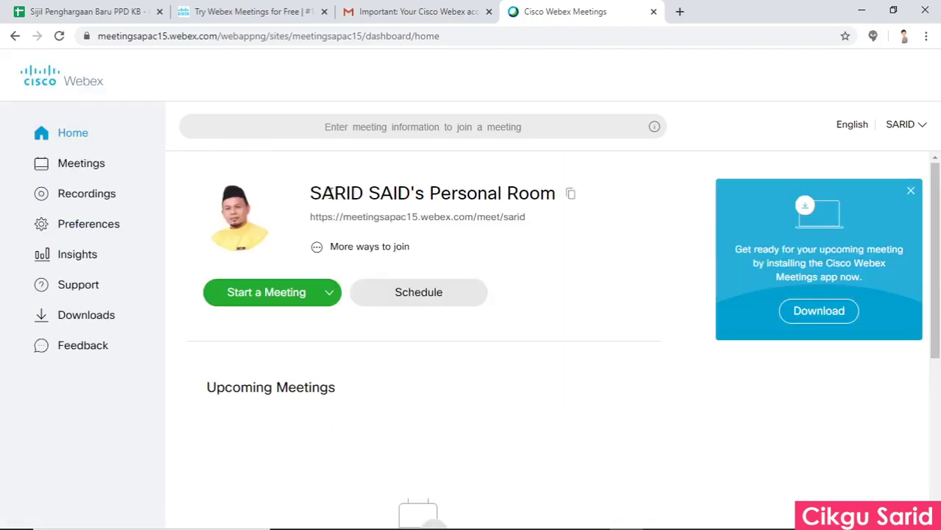
Switch Start a Meeting to Use web app and launch the Personal Room preview.
click(329, 293)
click(331, 294)
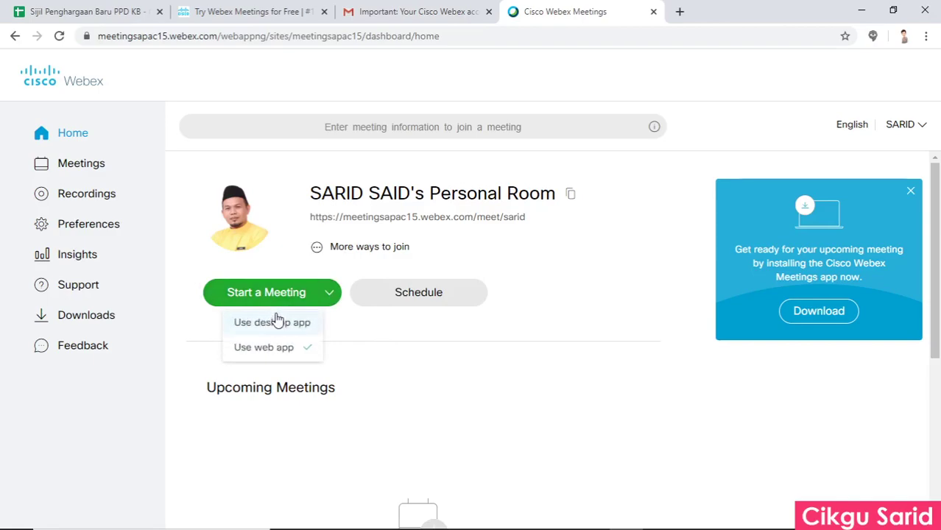
click(274, 322)
click(316, 298)
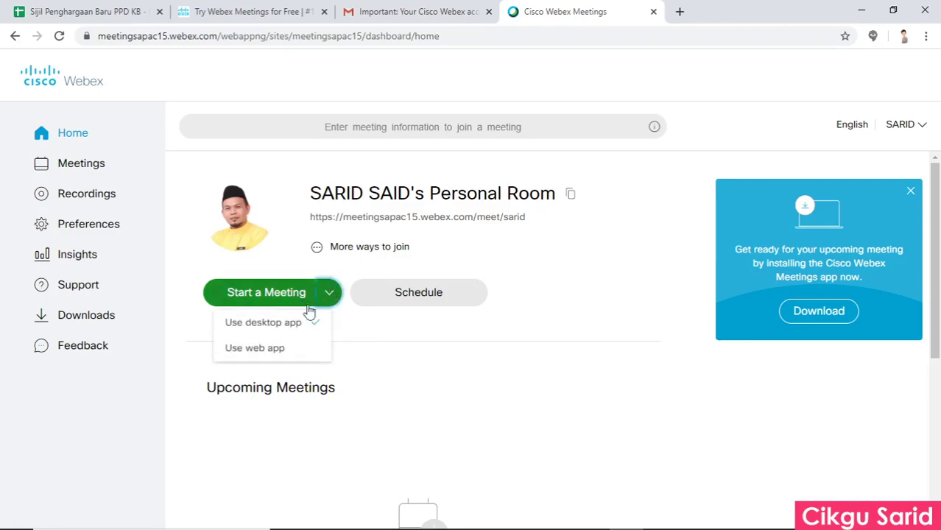
click(272, 322)
click(262, 353)
click(262, 353)
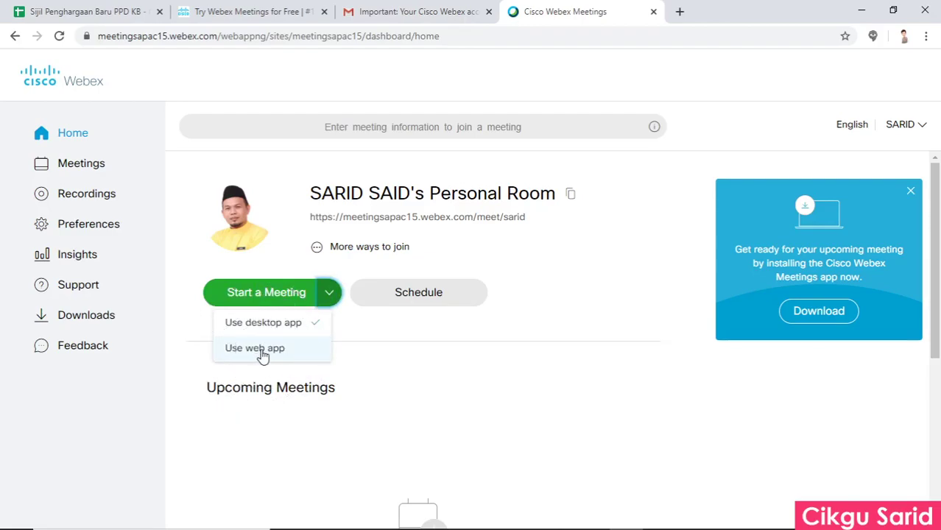
click(263, 353)
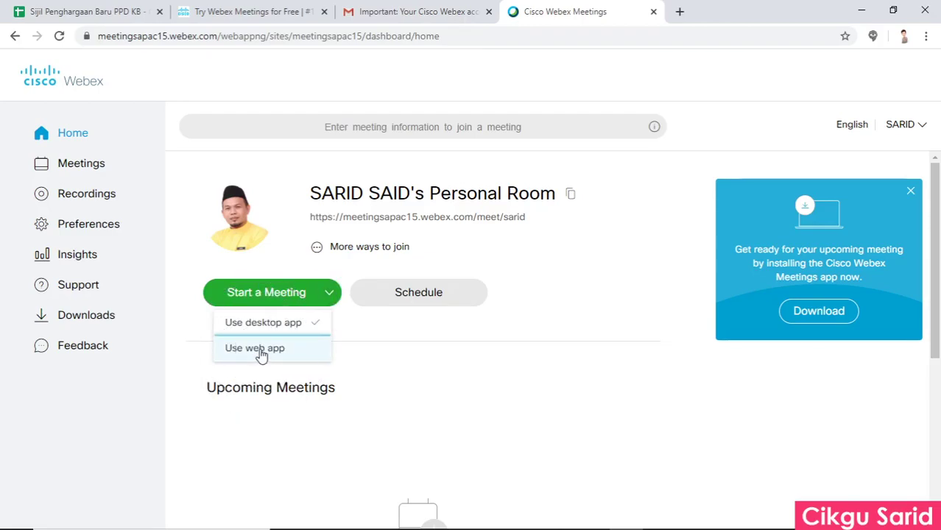
click(262, 298)
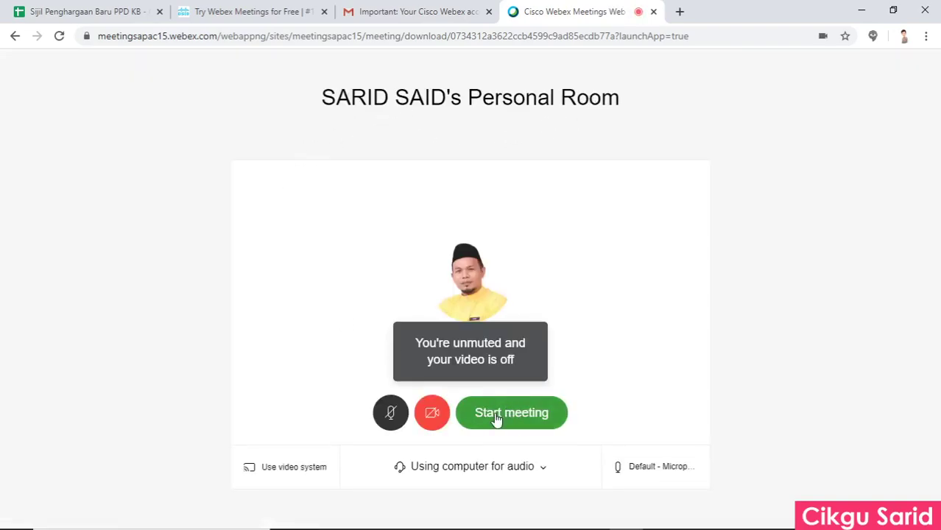
Start the meeting unmuted with video off and Using computer for audio.
click(433, 420)
click(432, 417)
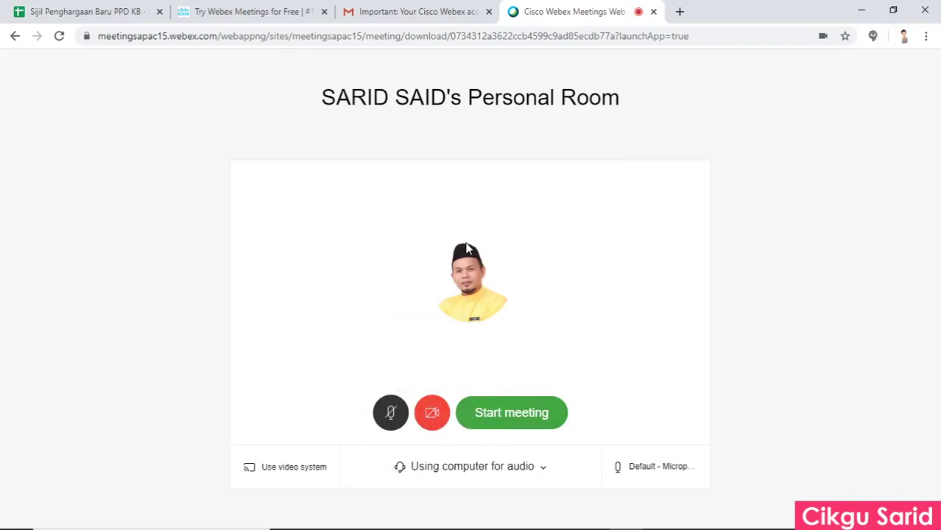
click(391, 418)
click(392, 421)
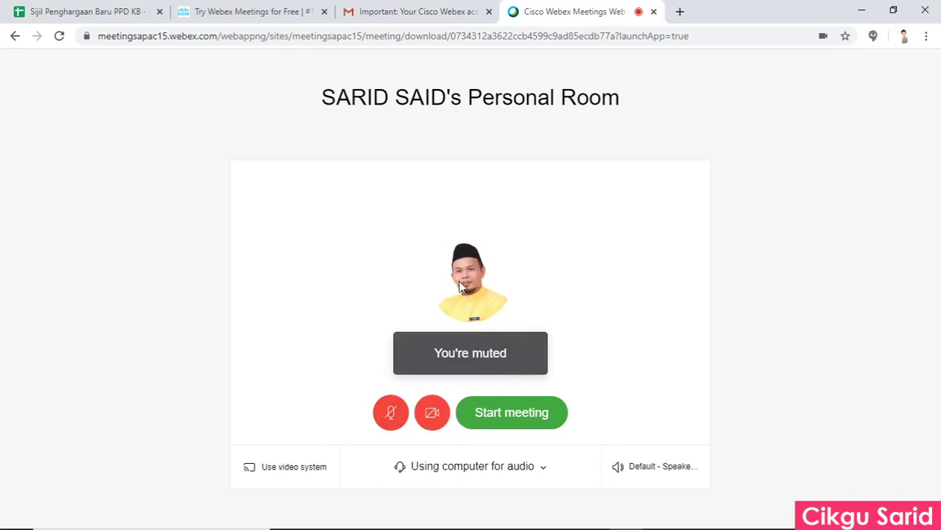
click(391, 415)
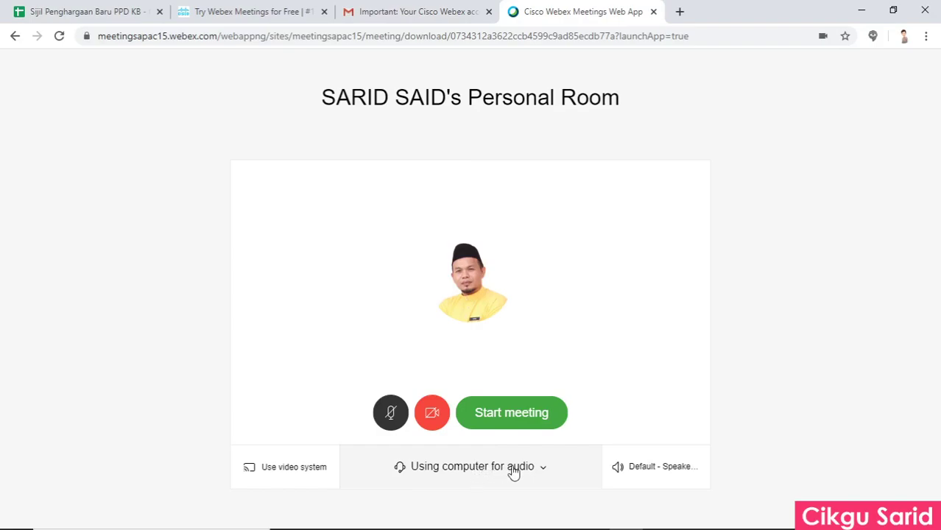
click(538, 471)
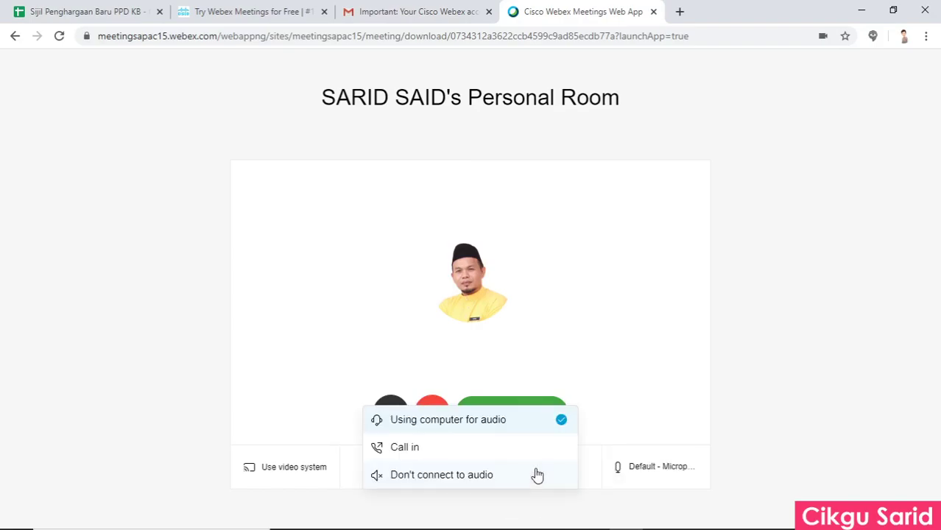
click(625, 414)
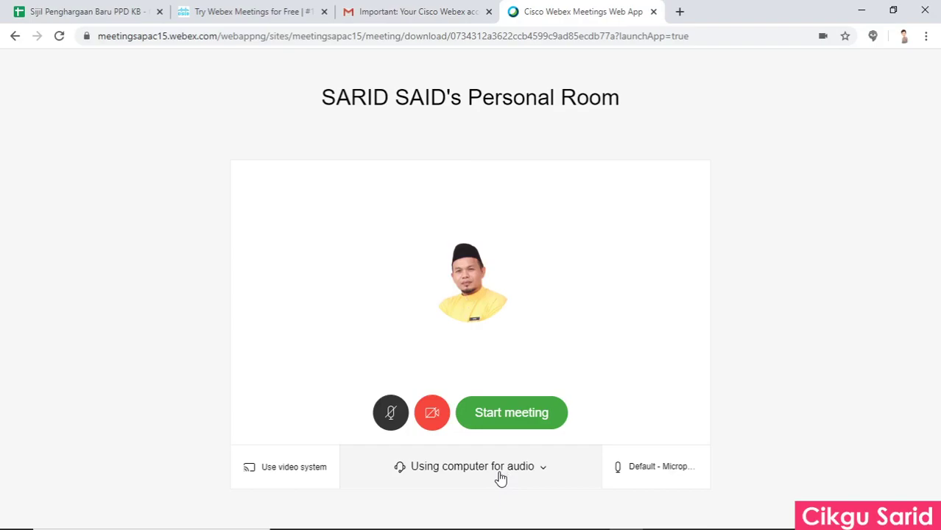
click(514, 421)
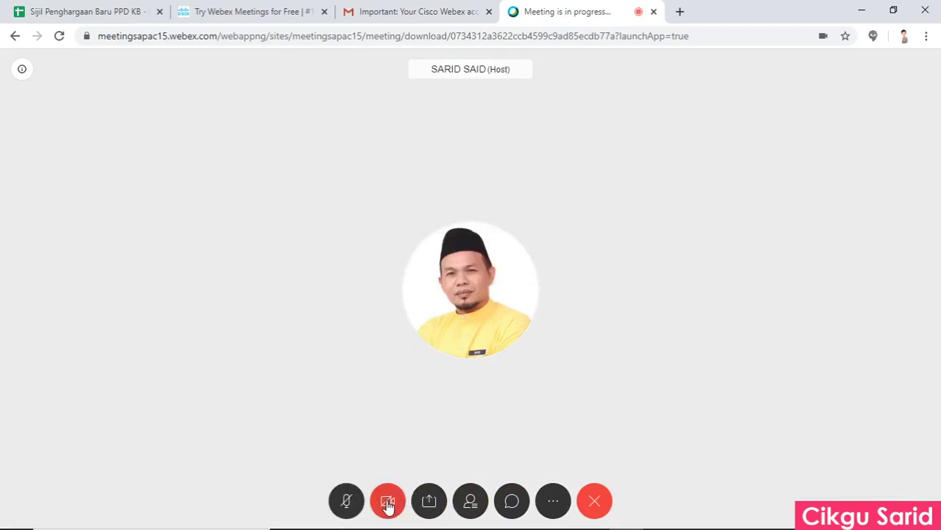
Turn the camera on briefly, then off again so only the profile photo shows.
click(388, 503)
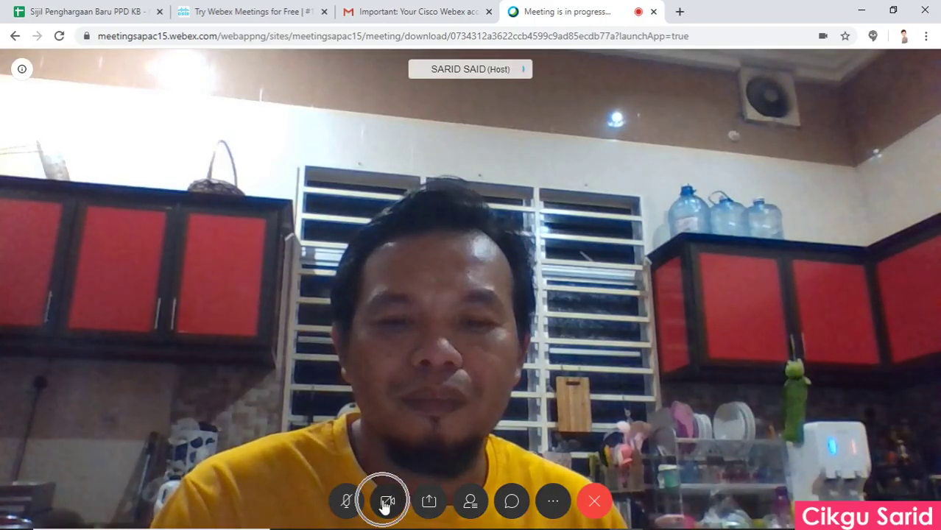
click(386, 502)
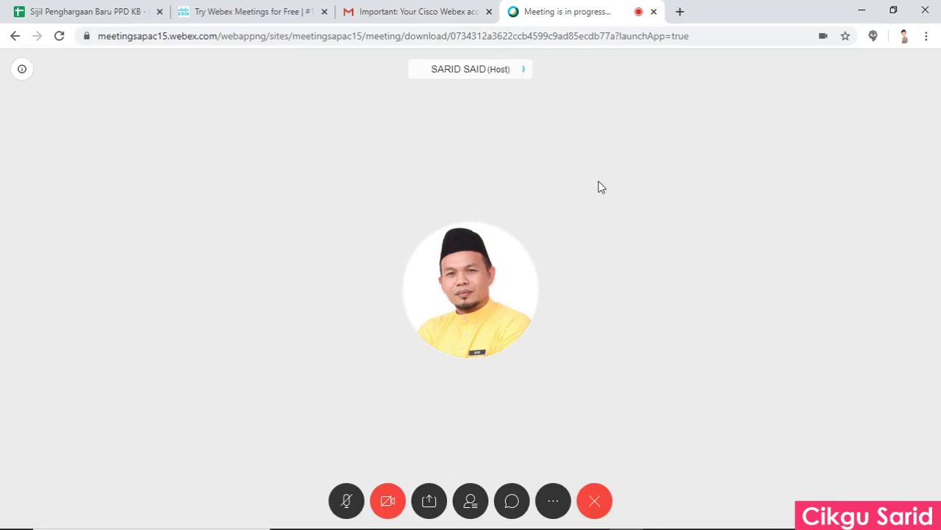
Inspect the meeting link and meeting number in the info panel, then close it.
click(22, 73)
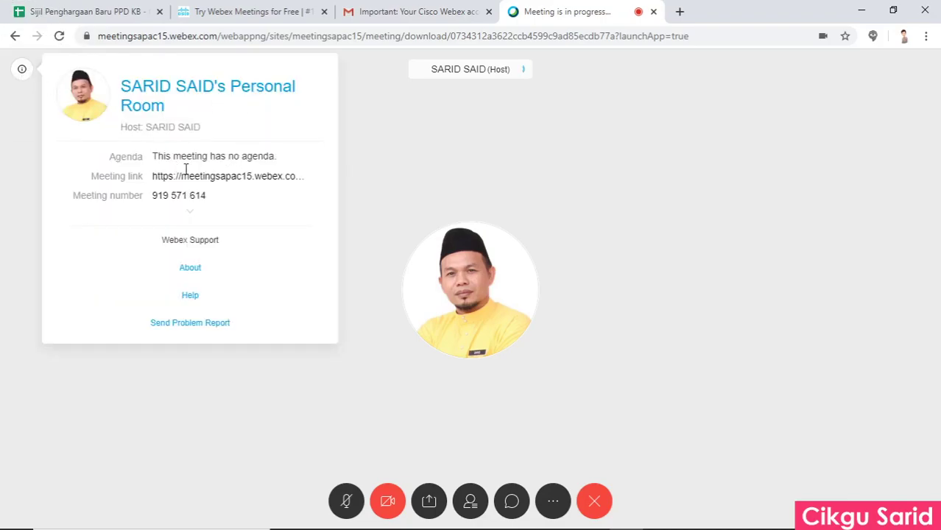
triple_click(153, 182)
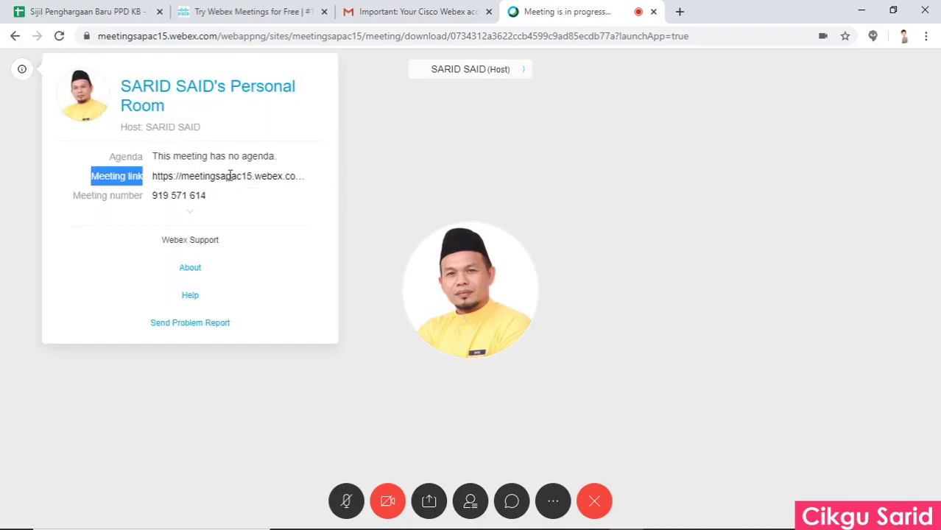
click(267, 175)
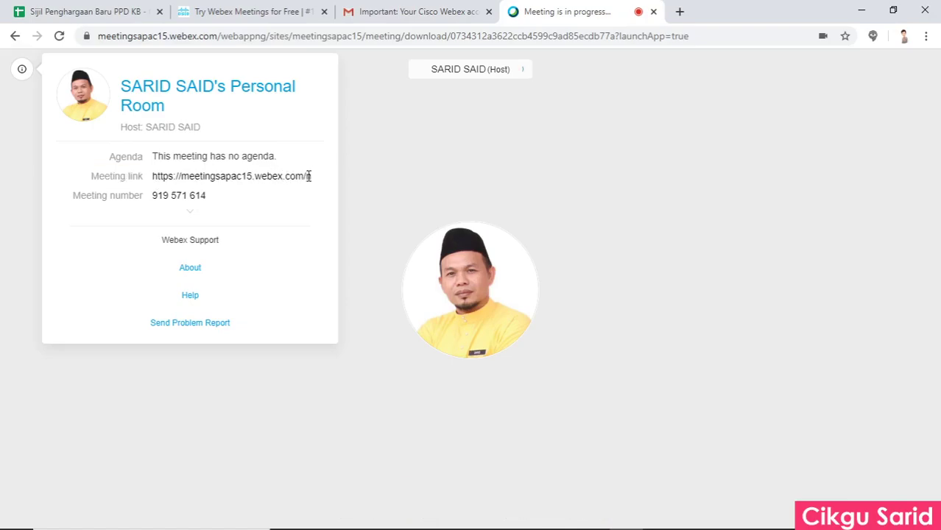
drag(153, 195, 210, 195)
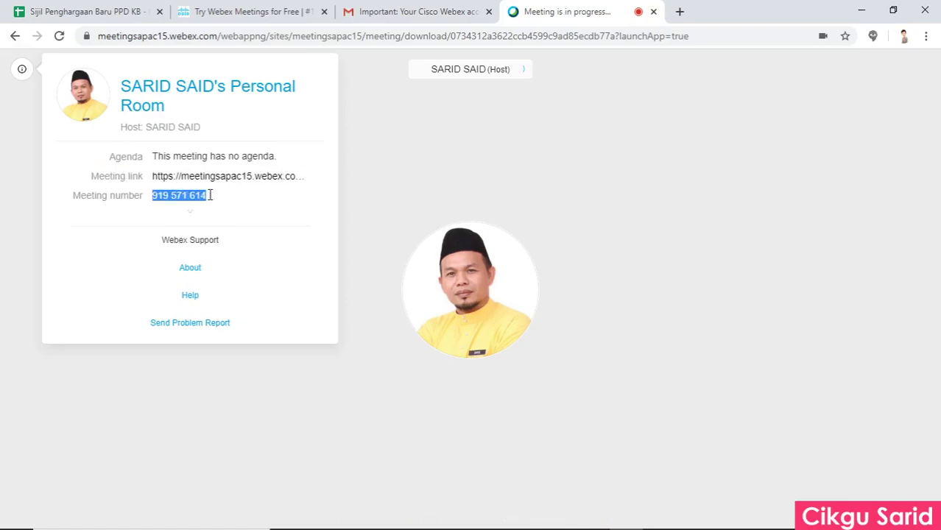
click(280, 175)
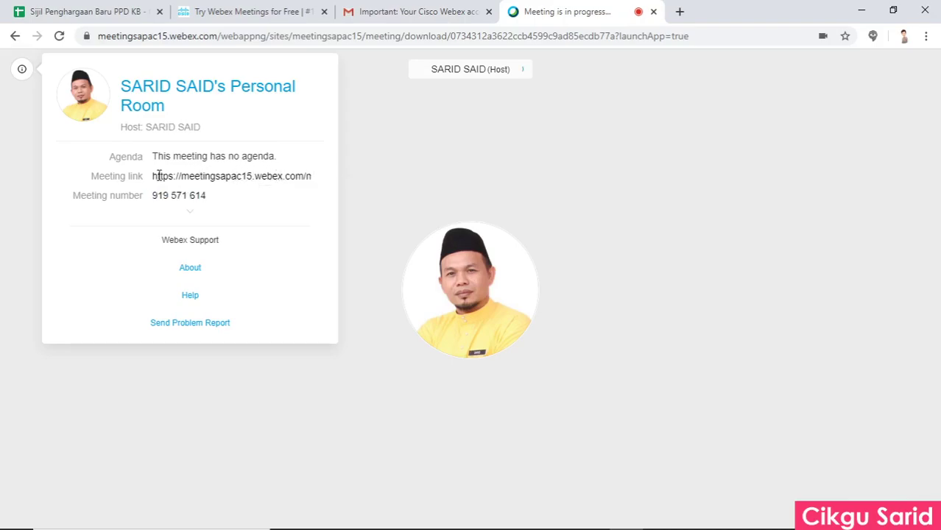
drag(153, 183, 196, 175)
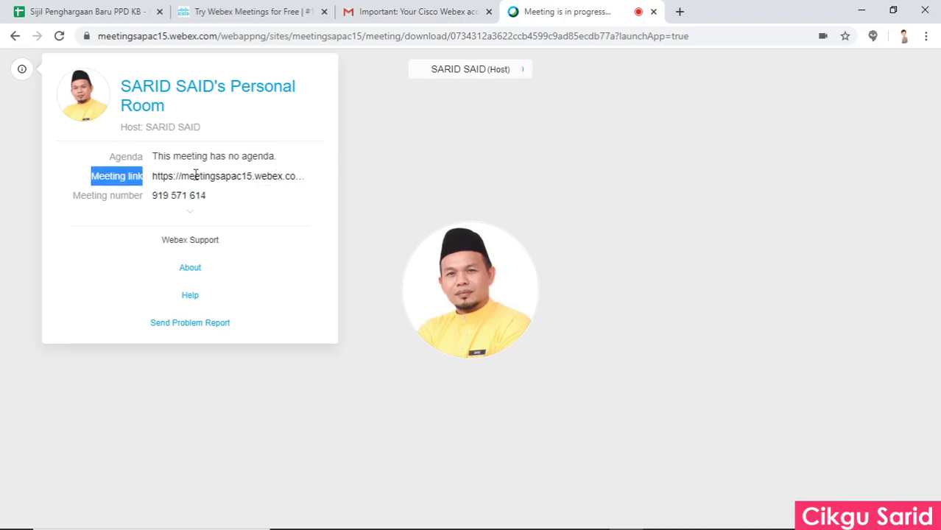
click(250, 176)
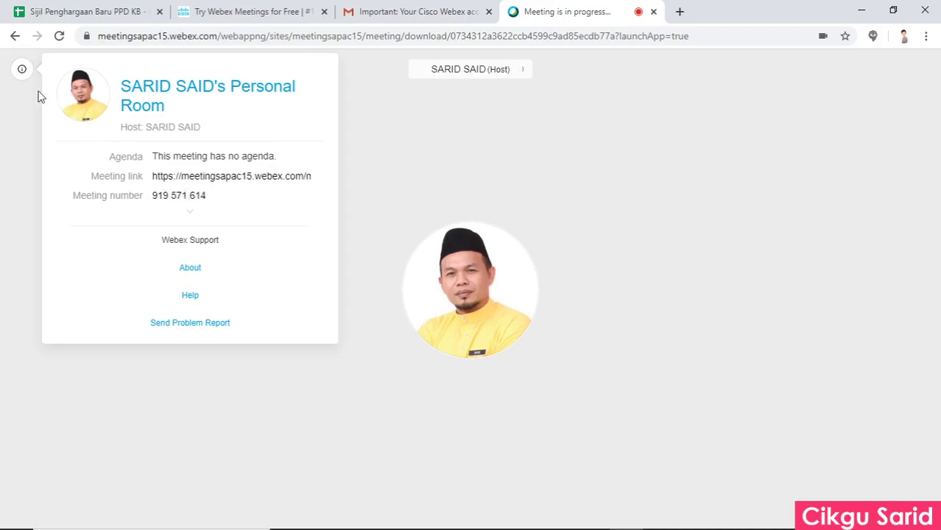
click(396, 86)
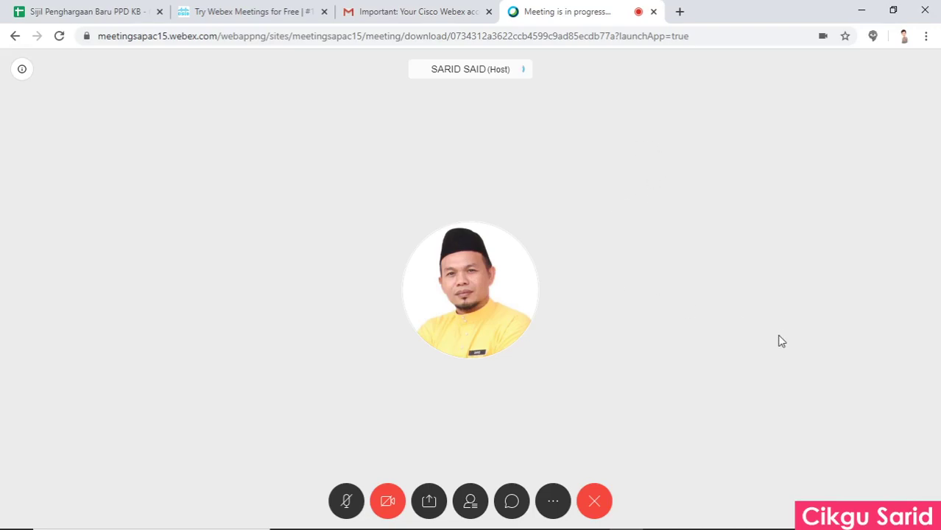
Lock the meeting from the More options list.
click(551, 503)
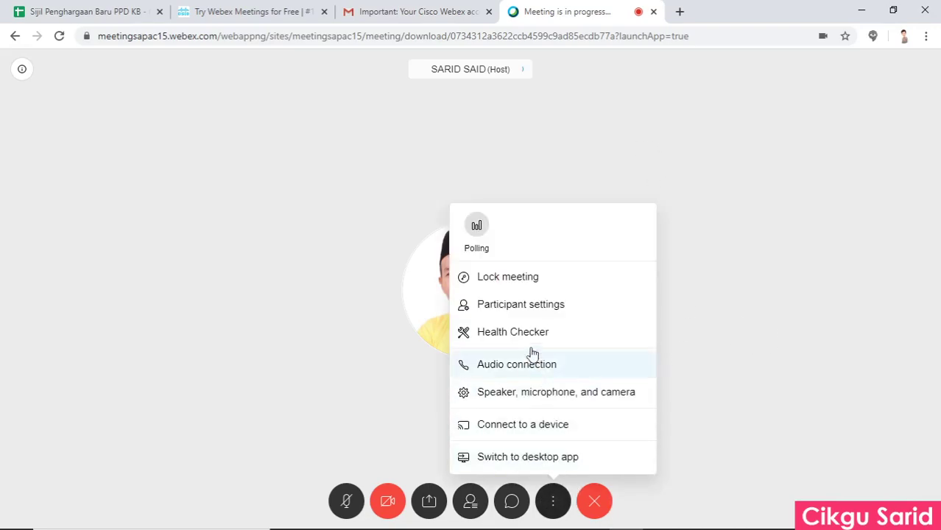
click(533, 281)
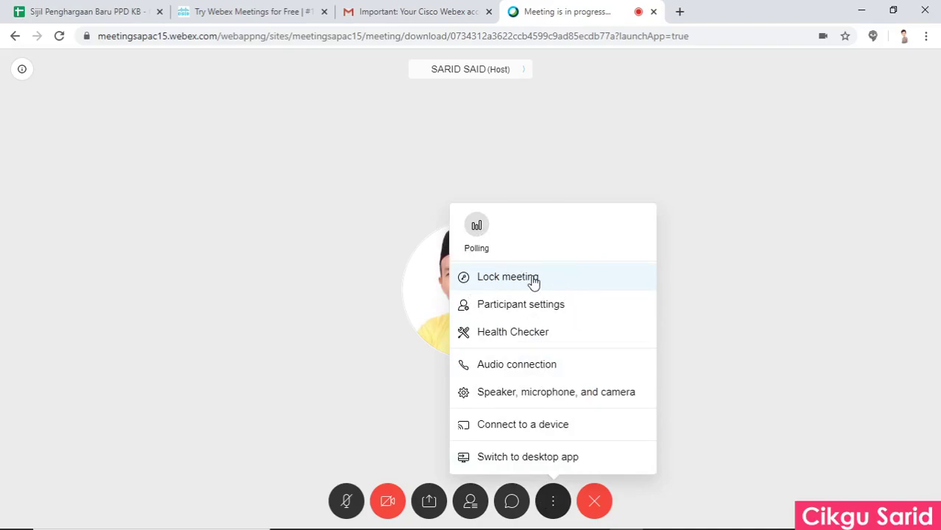
click(533, 282)
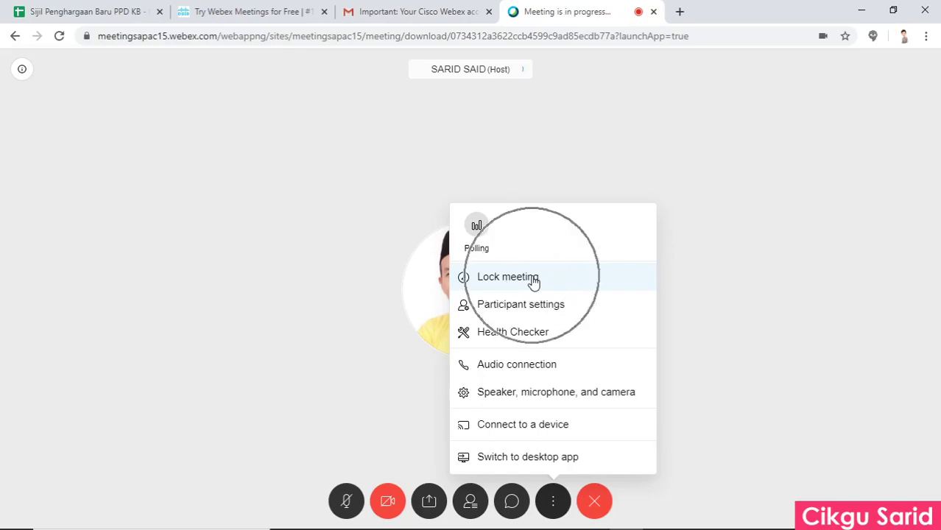
click(533, 282)
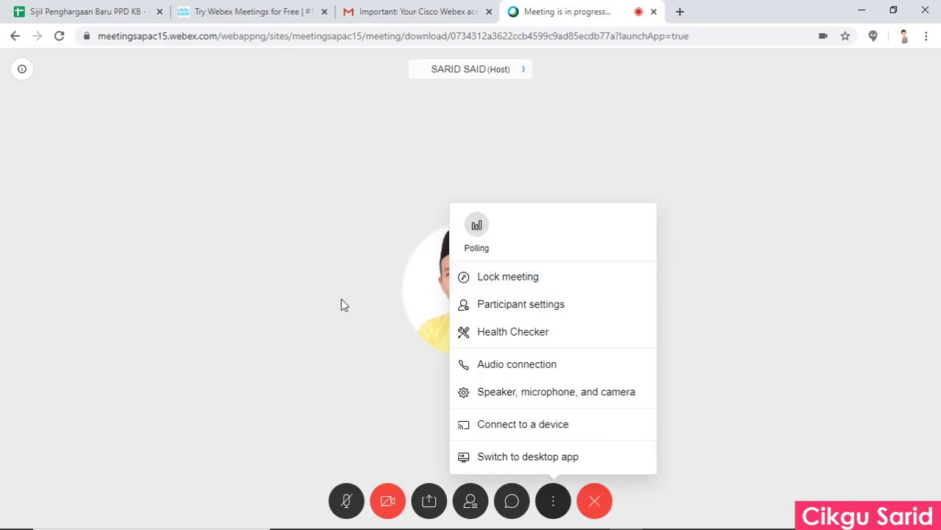
Check who is in the Participants panel, close it, and reopen More options.
click(470, 504)
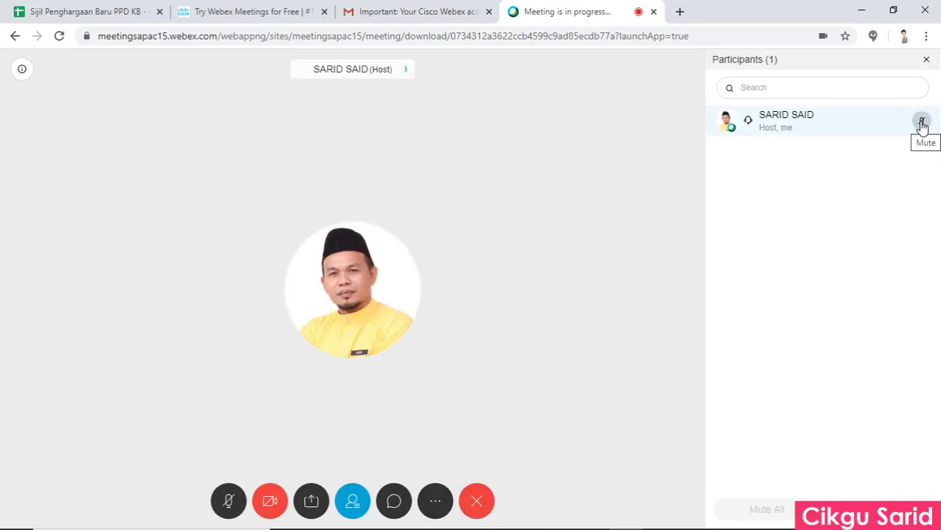
click(926, 60)
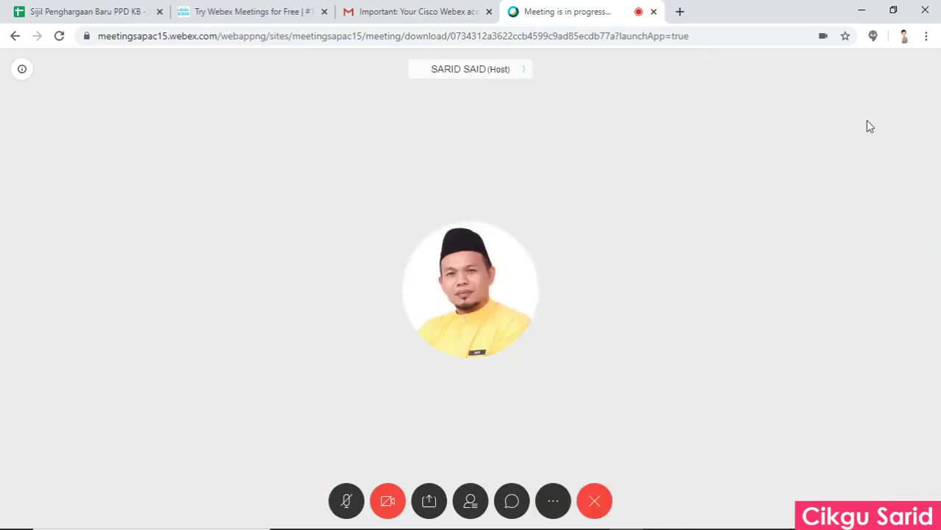
click(549, 502)
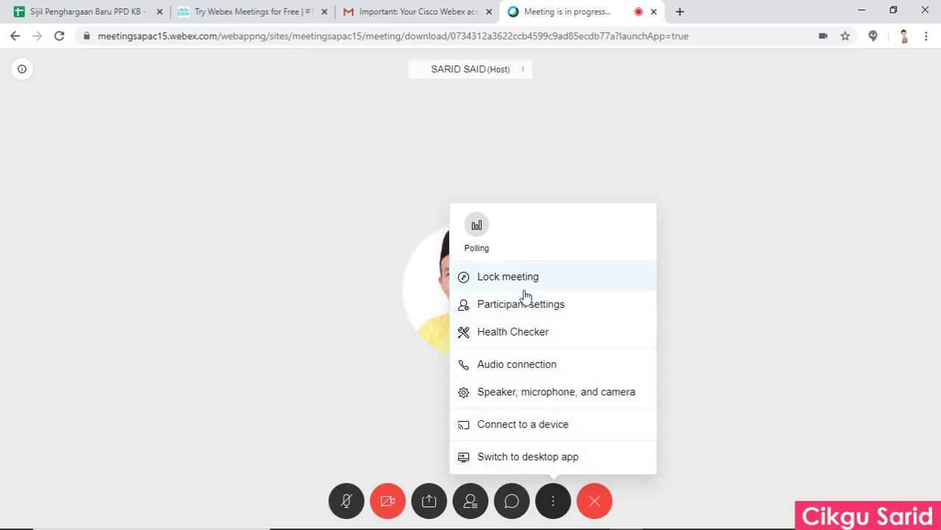
Run Health Checker, review the Good network, service and audio statuses, then close it.
click(551, 337)
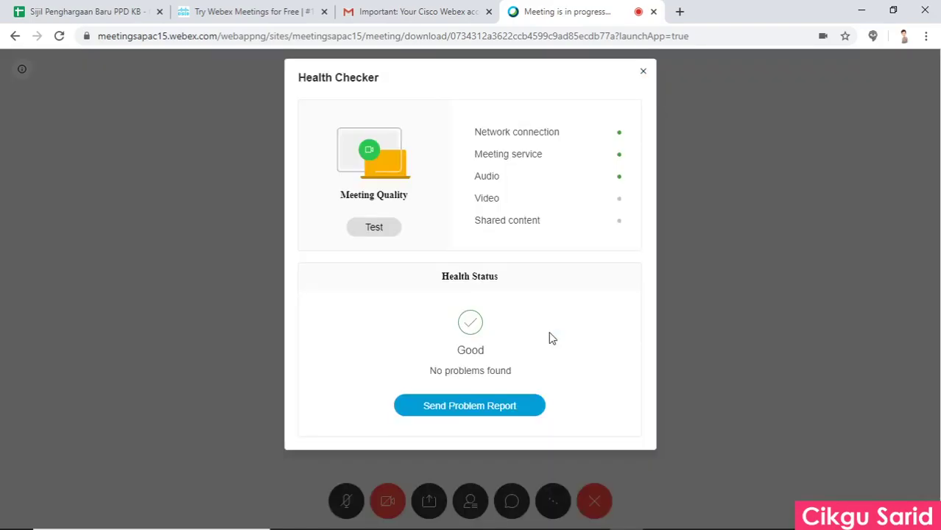
mouse_move(542, 141)
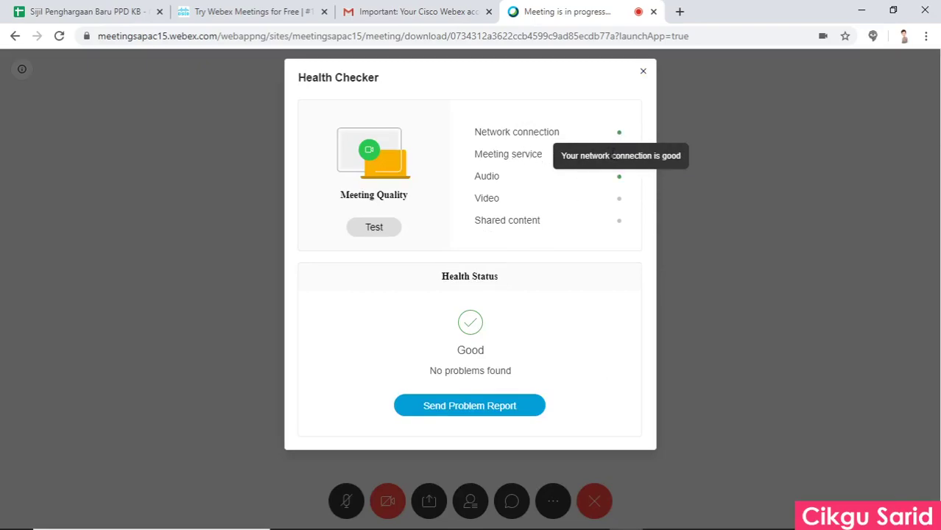
mouse_move(582, 179)
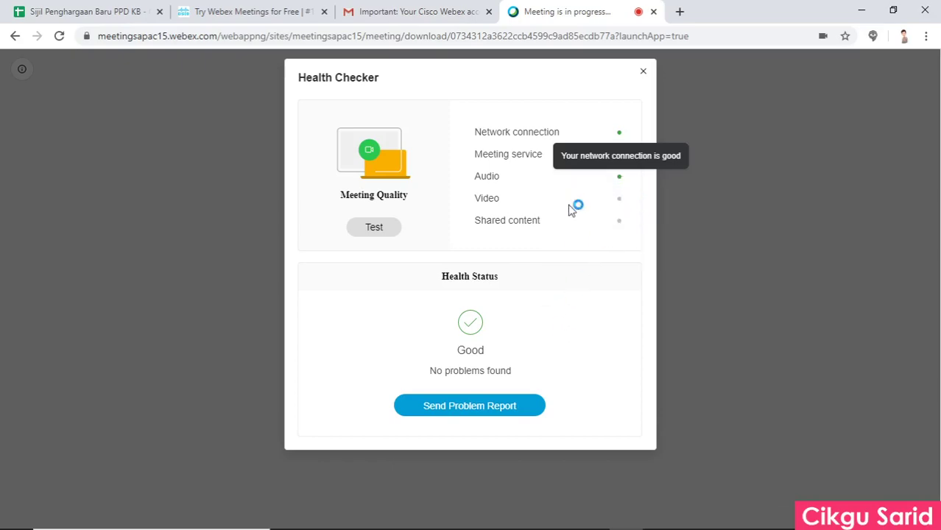
click(643, 75)
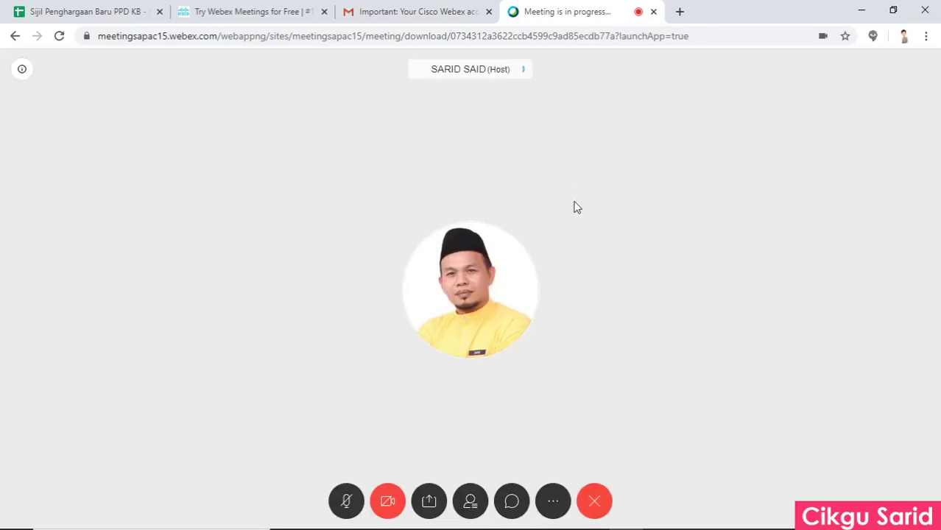
Share the entire Screen 1 with the meeting through Chrome's screen picker.
click(427, 505)
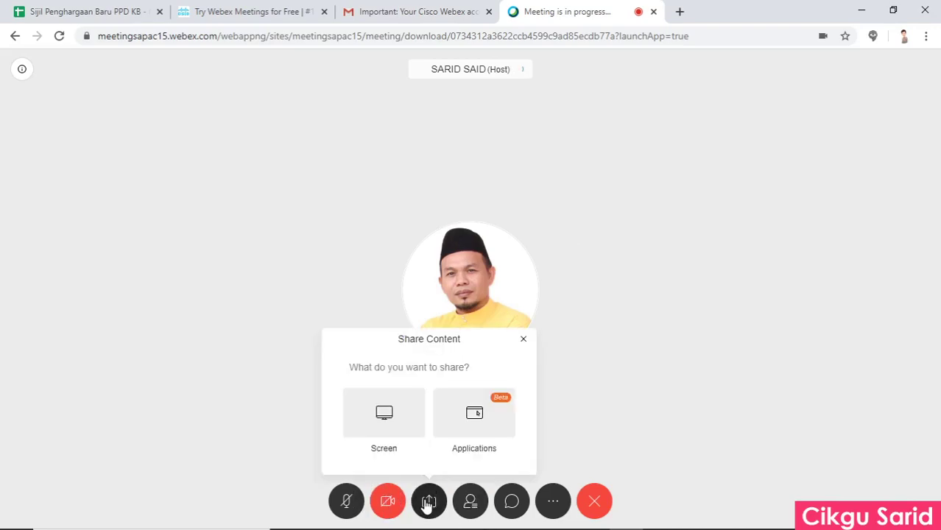
click(378, 417)
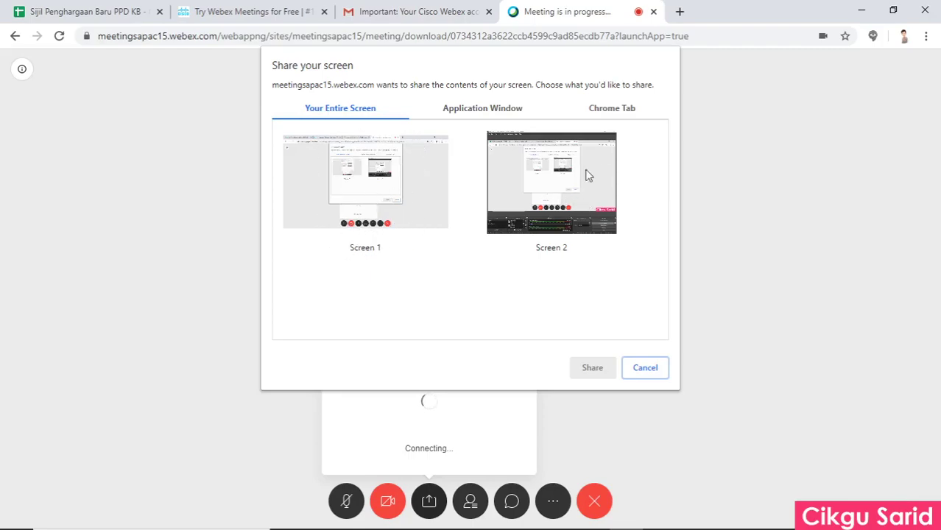
click(354, 211)
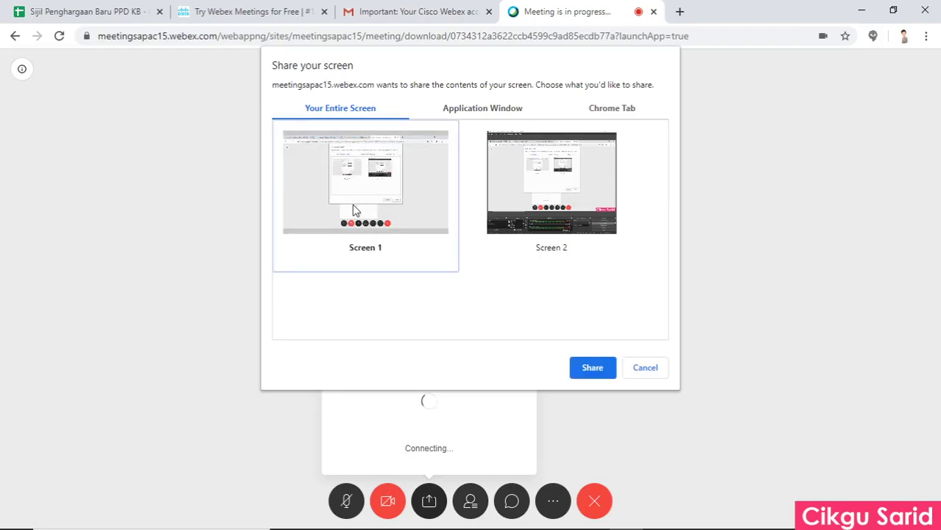
click(597, 373)
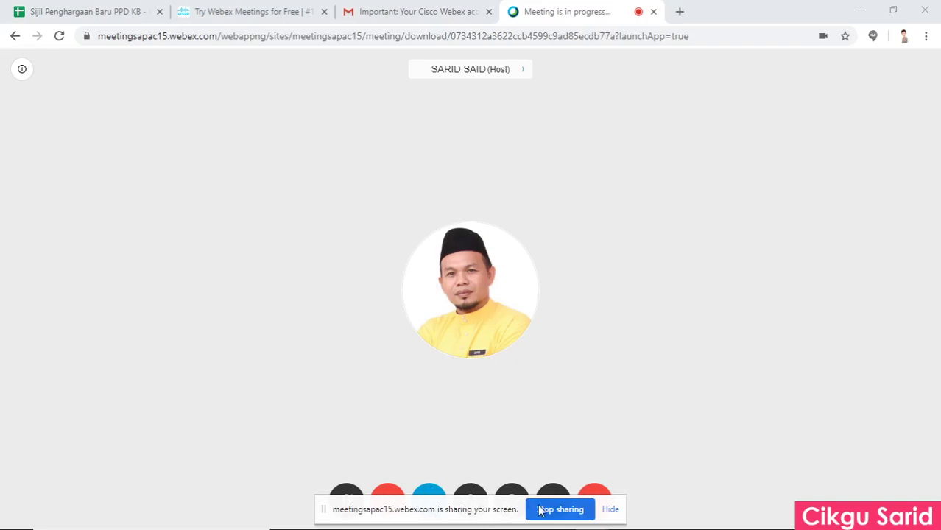
Minimise the browser, hide the sharing notice, and restore the meeting window.
click(860, 9)
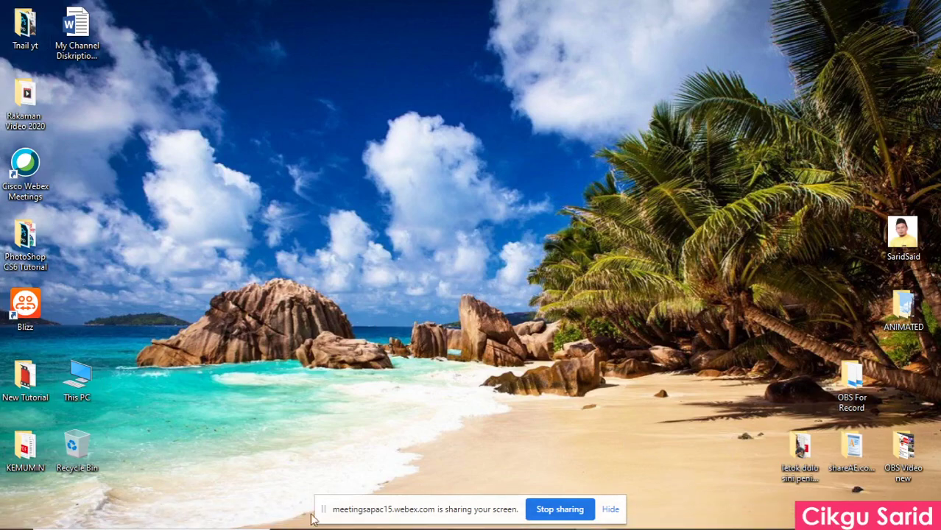
click(611, 511)
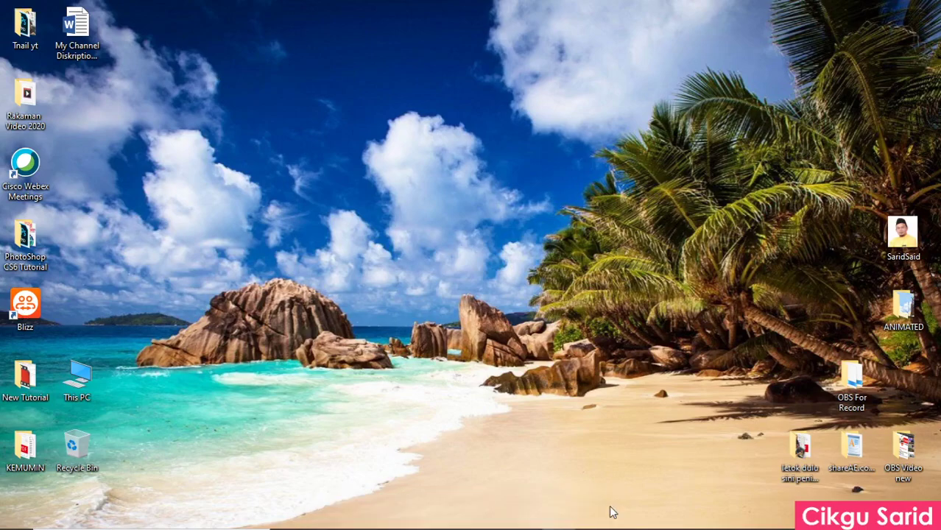
click(626, 516)
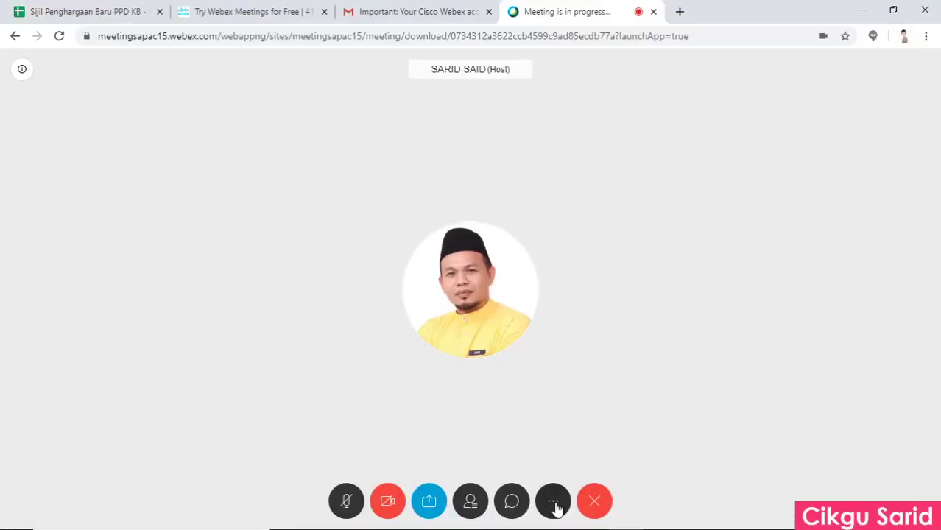
Stop sharing, then share the whole Screen 1 again.
click(429, 507)
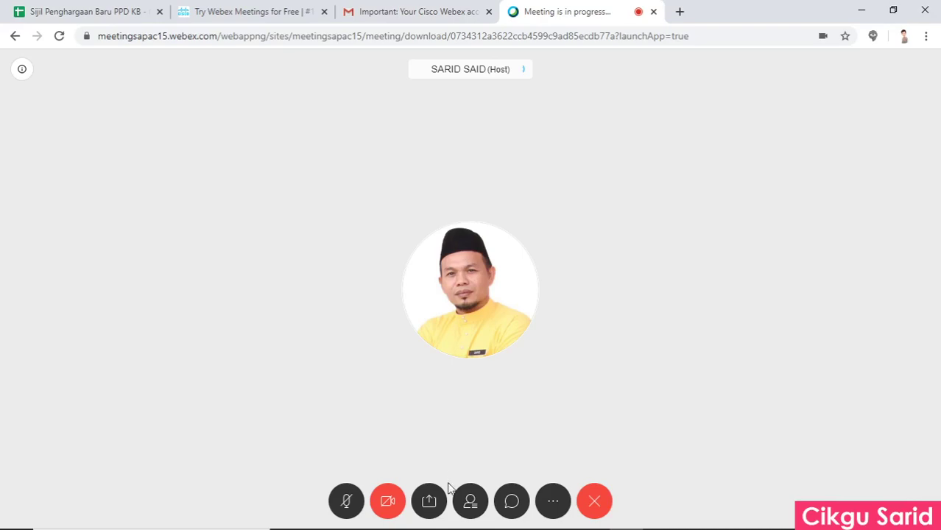
click(430, 502)
click(400, 422)
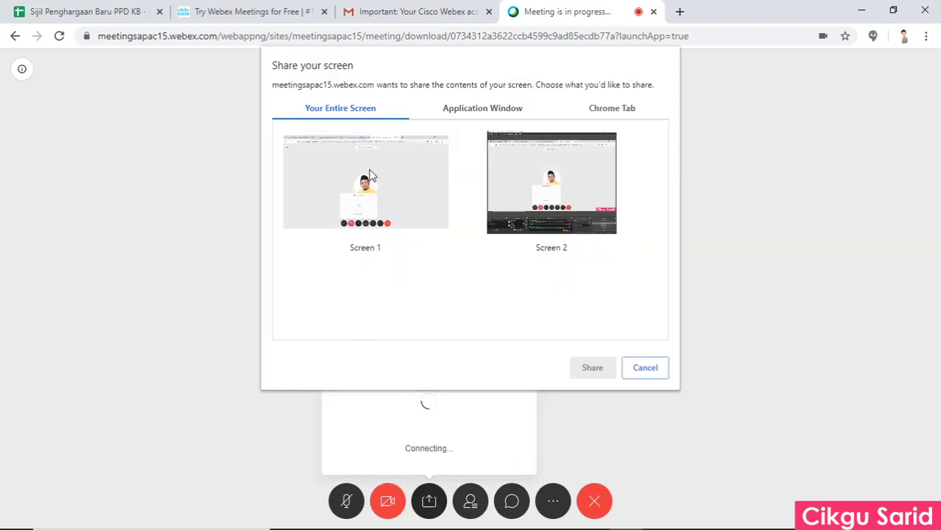
click(369, 178)
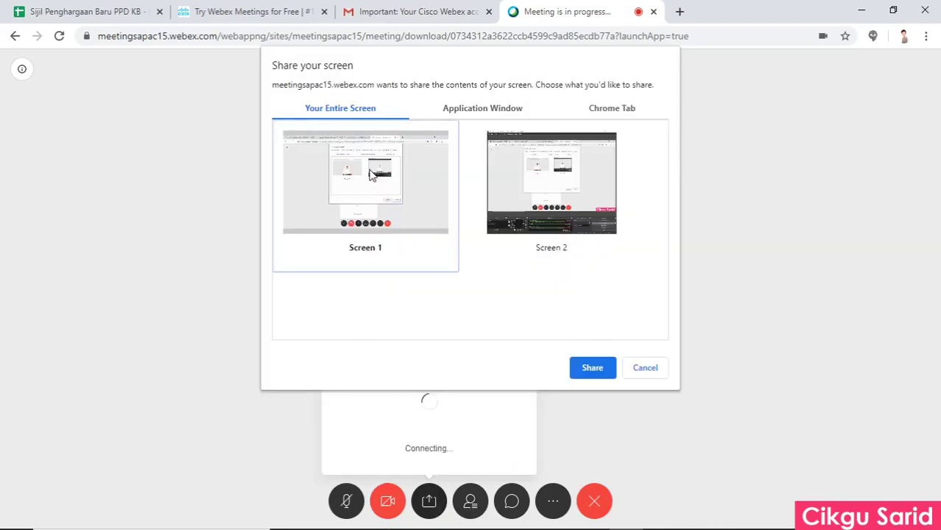
click(592, 368)
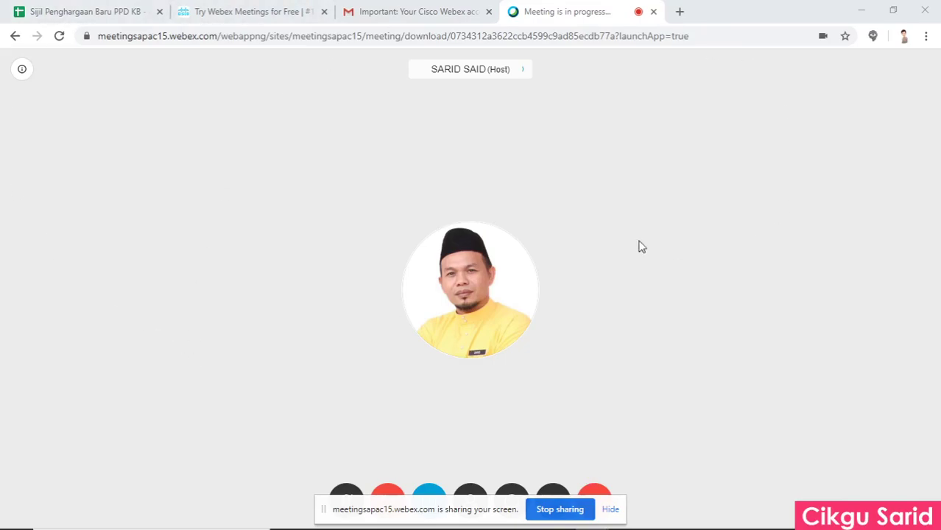
Minimise the browser, restore the meeting window, and stop sharing the screen.
click(858, 7)
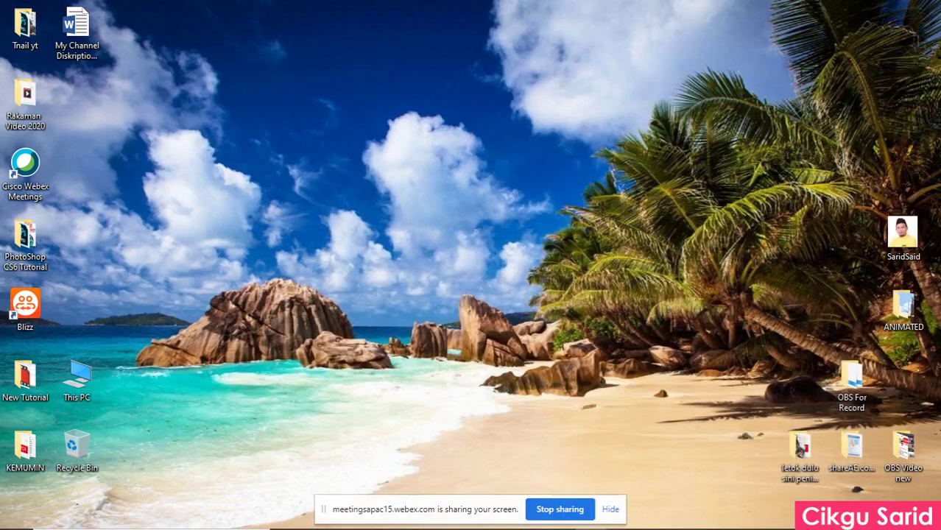
mouse_move(545, 524)
click(653, 518)
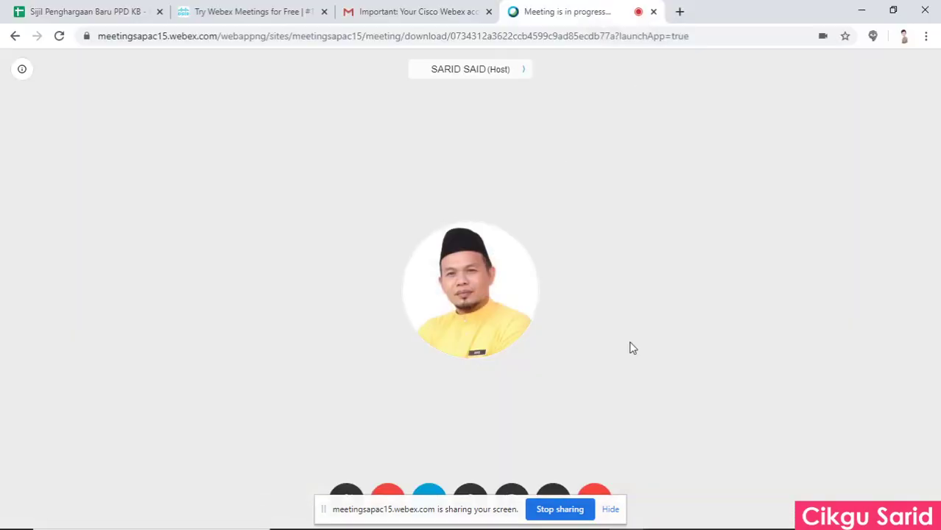
click(556, 514)
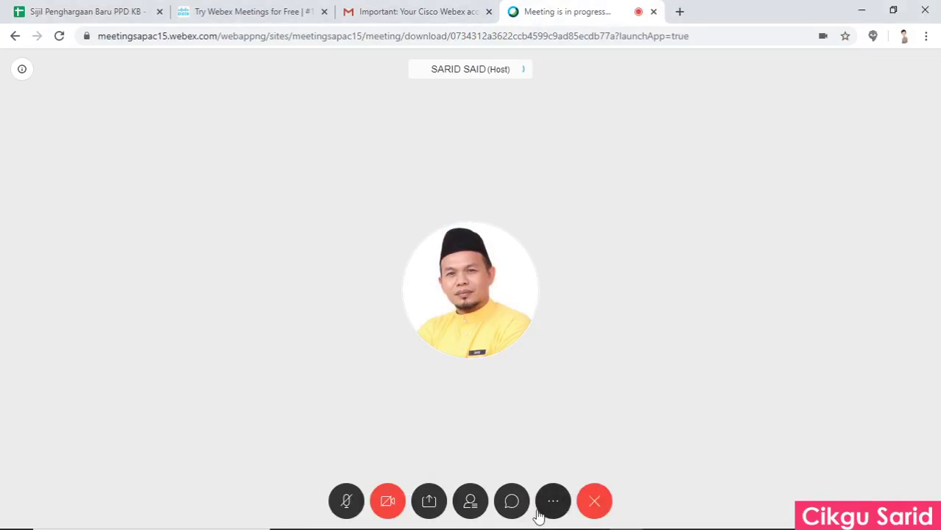
Switch the meeting to the desktop app, allowing the browser's launch prompt until it opens.
click(553, 504)
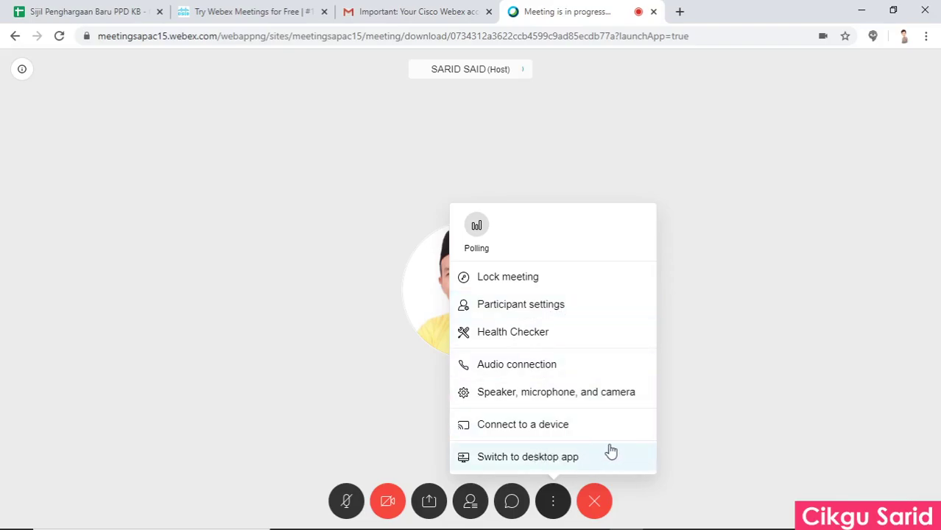
click(550, 462)
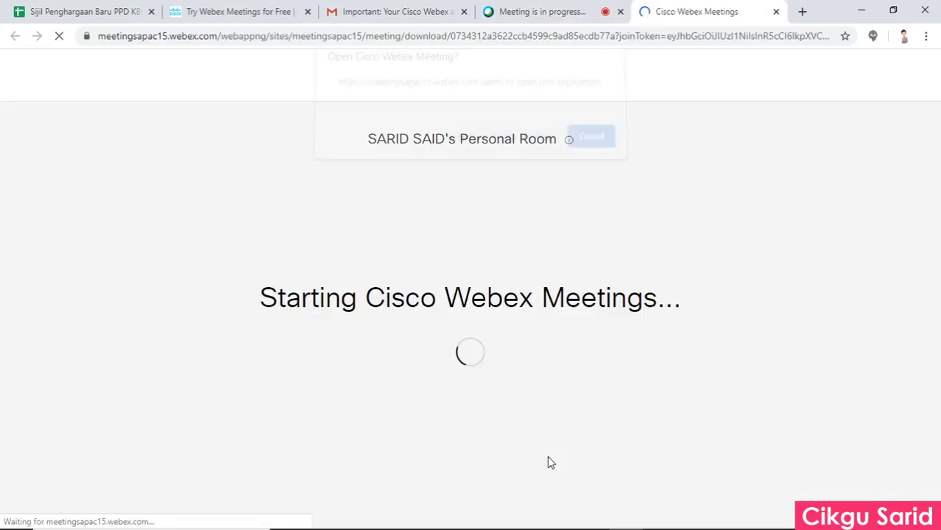
click(507, 149)
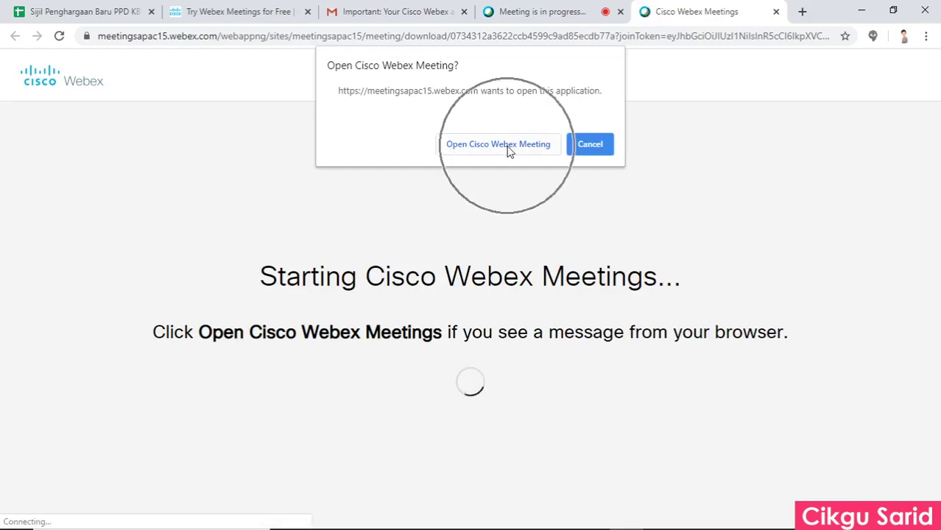
click(508, 150)
click(508, 150)
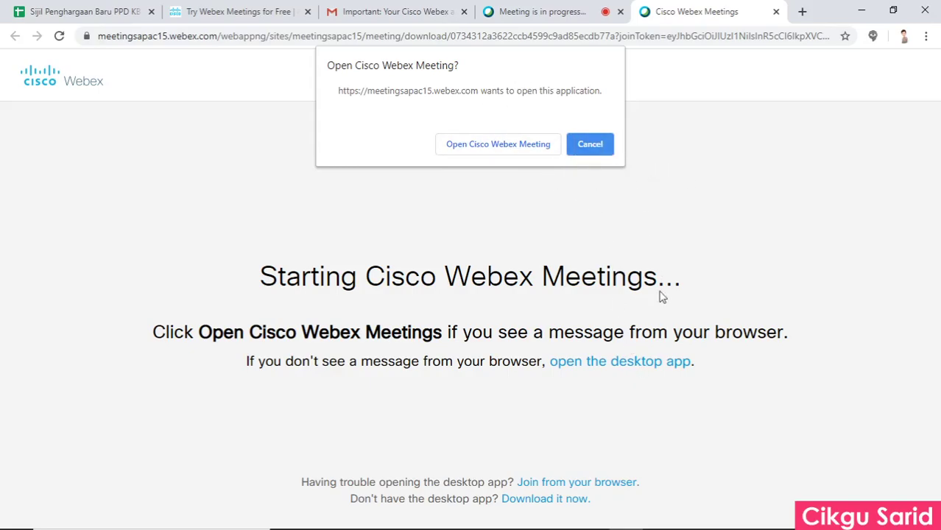
click(593, 147)
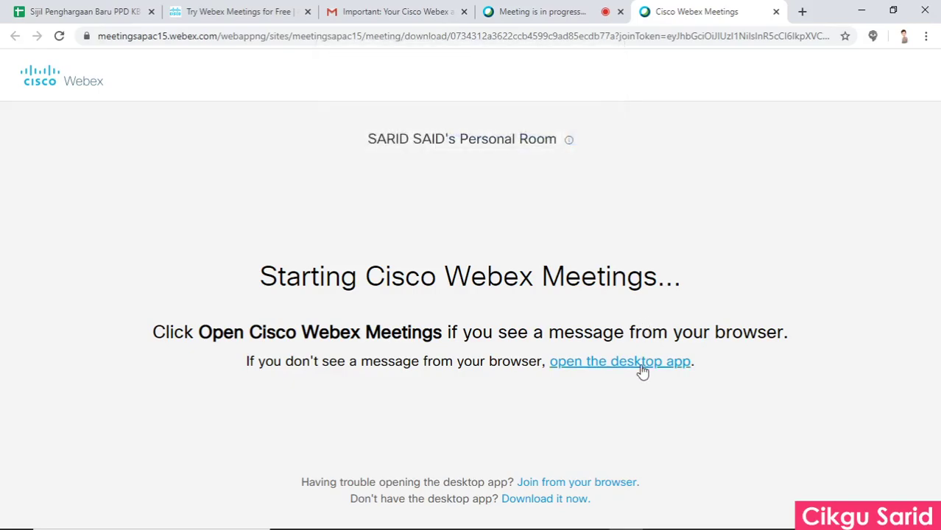
click(640, 370)
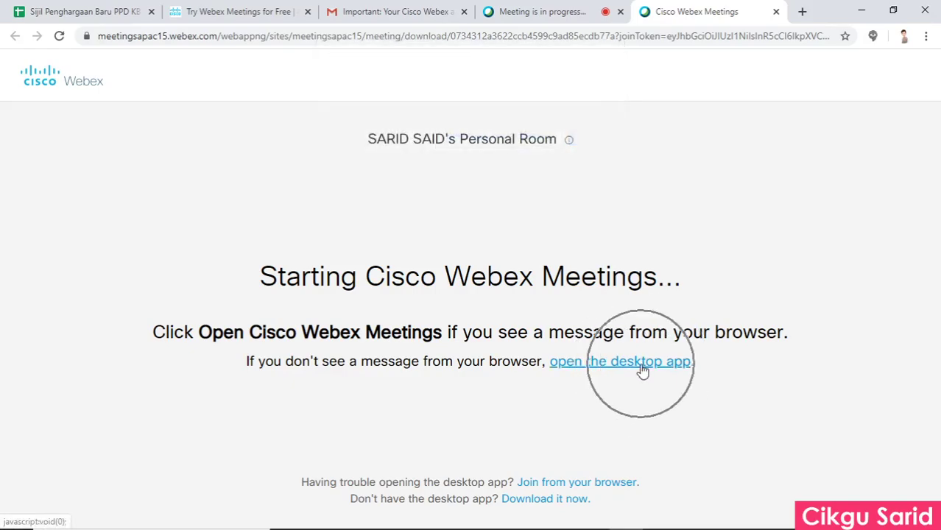
click(640, 370)
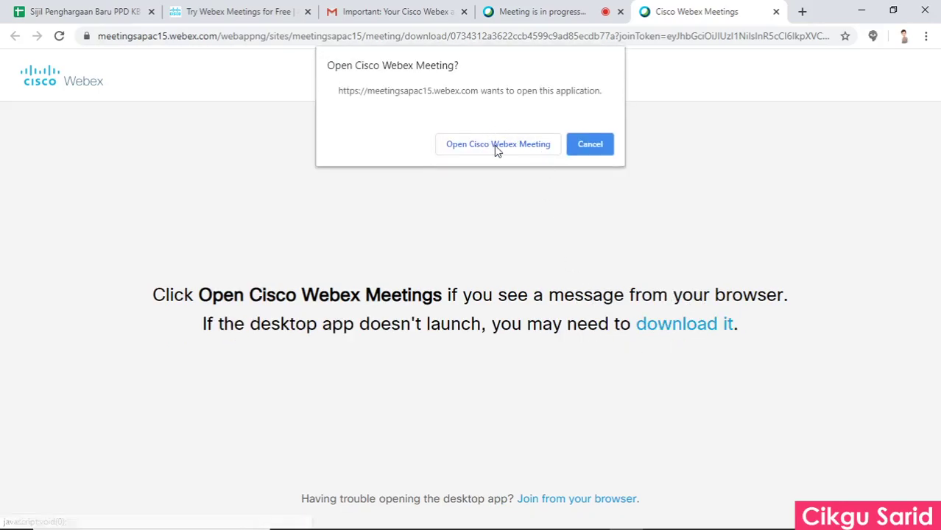
click(496, 146)
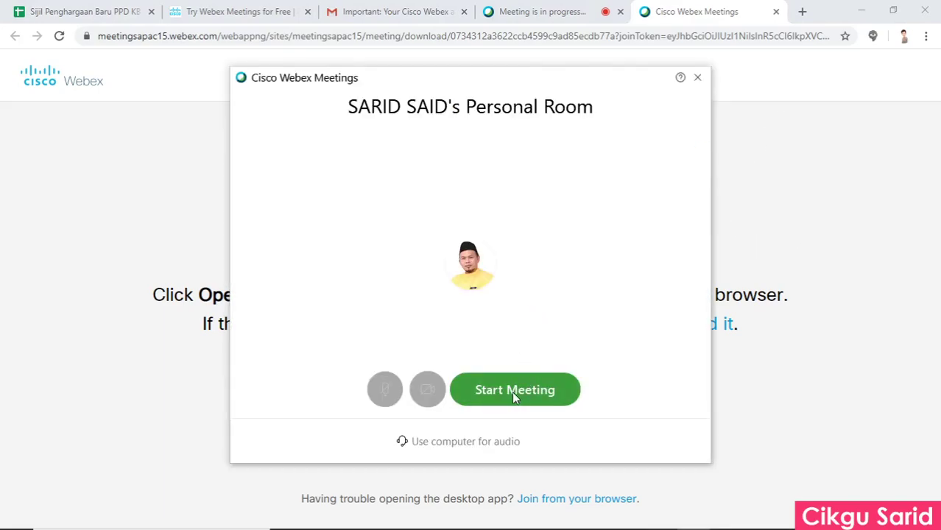
Start the Personal Room meeting in the desktop app and open Share Content.
click(512, 391)
click(511, 391)
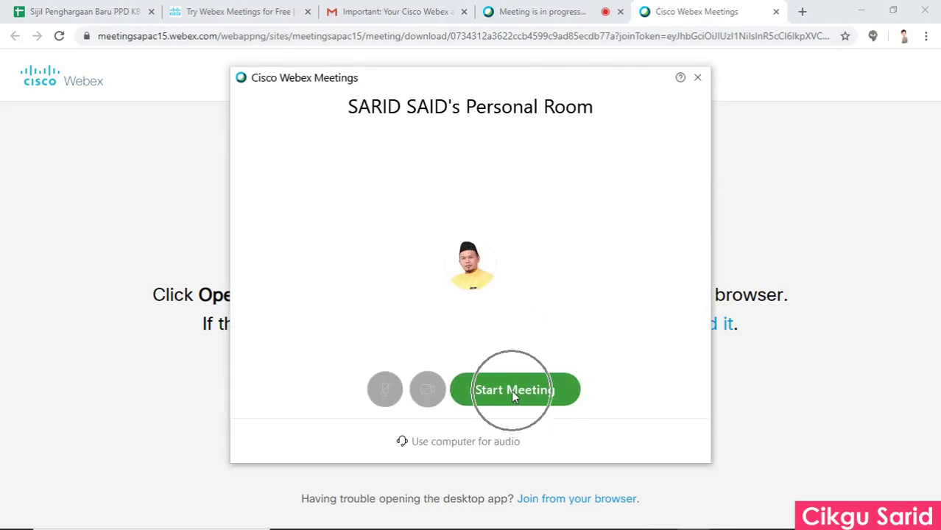
click(512, 391)
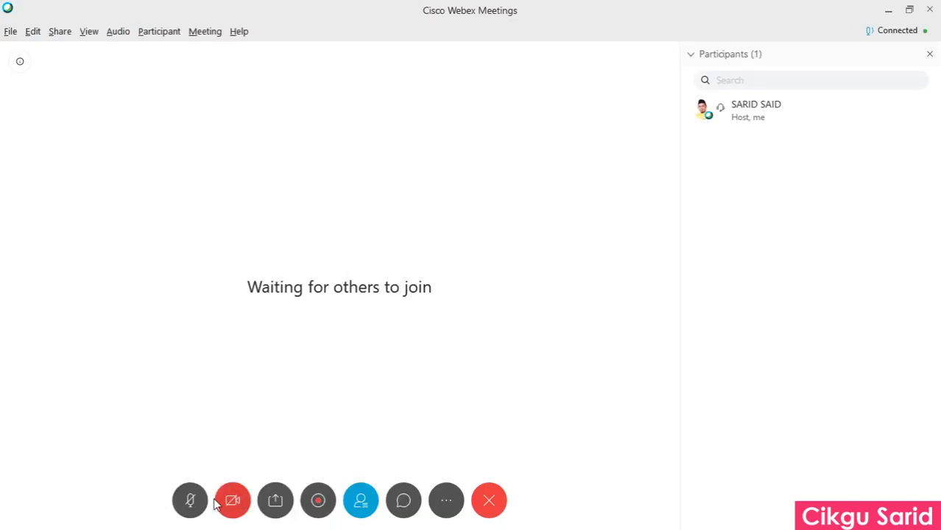
click(276, 500)
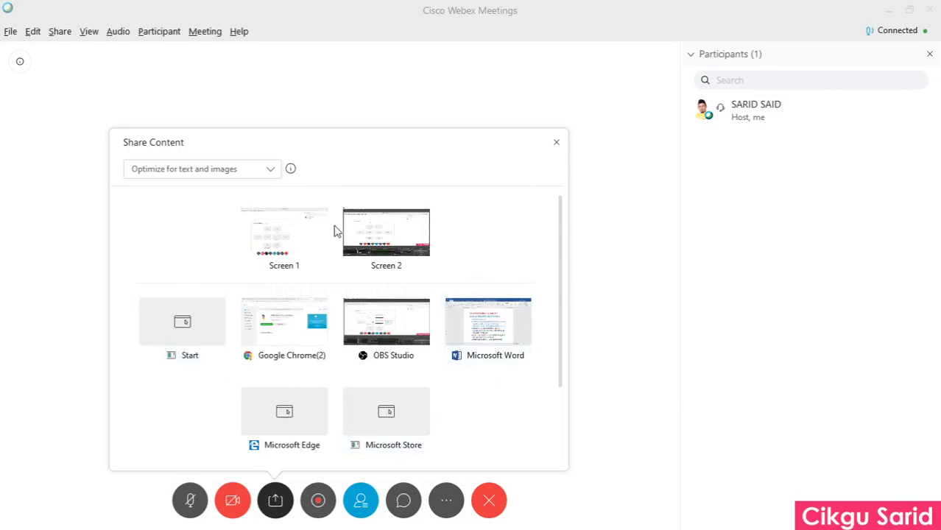
Share Screen 1 from Share Content and open More on the sharing toolbar.
mouse_move(289, 254)
click(284, 234)
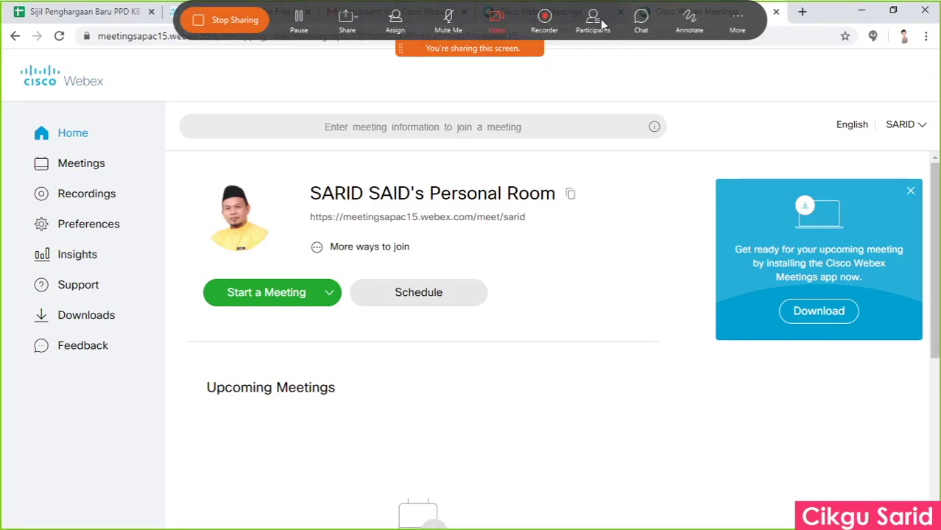
click(739, 18)
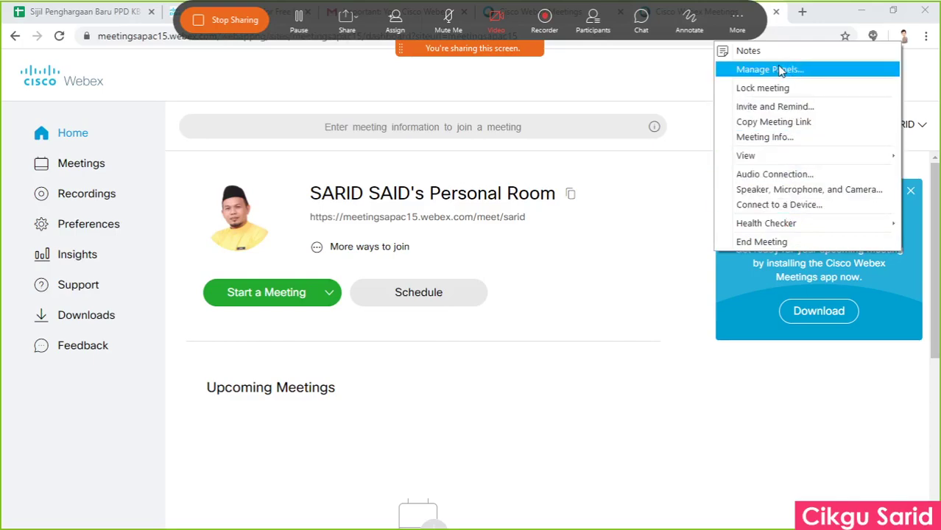
Start recording the meeting as MP4 into the Desktop's Rakaman Video 2020 folder.
click(549, 19)
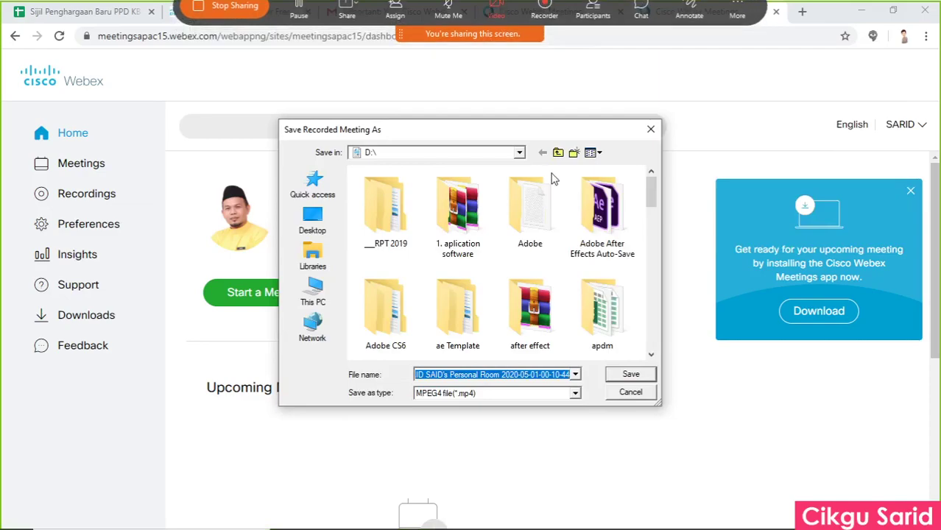
click(326, 230)
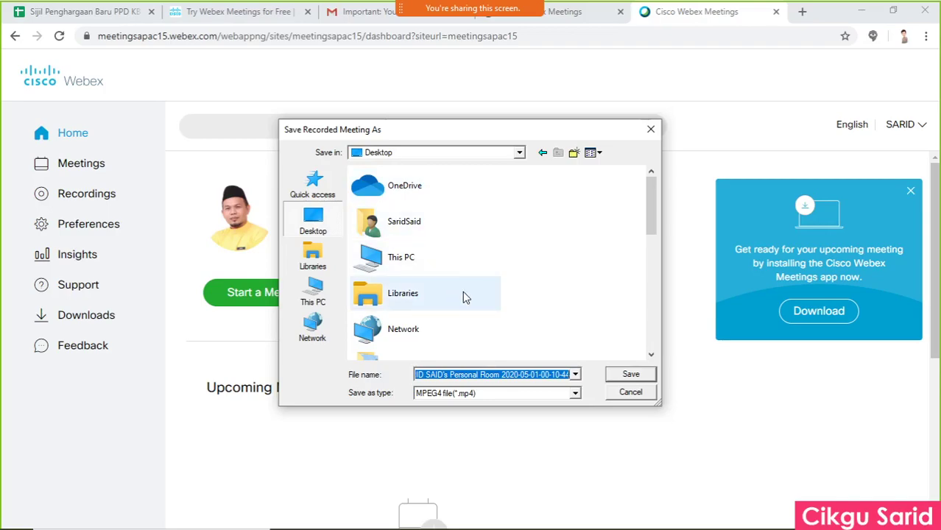
scroll(471, 309, down, 8)
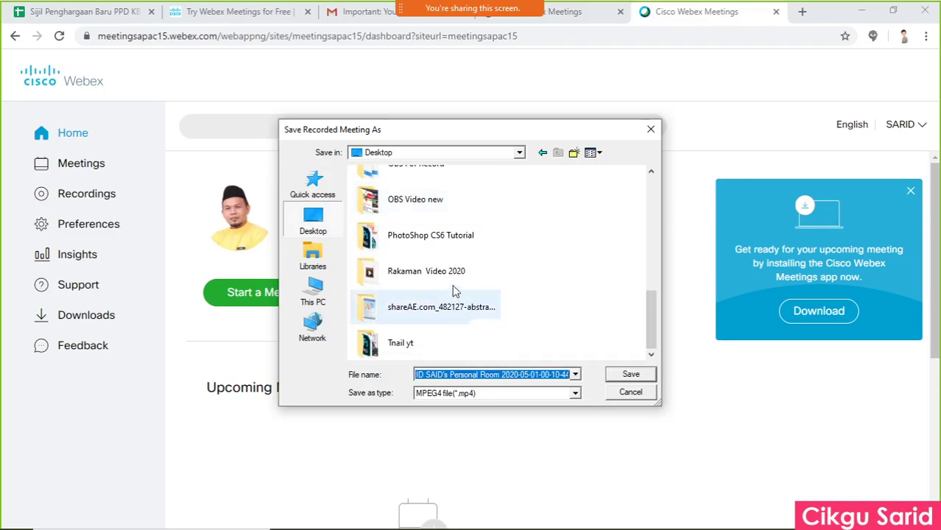
click(465, 279)
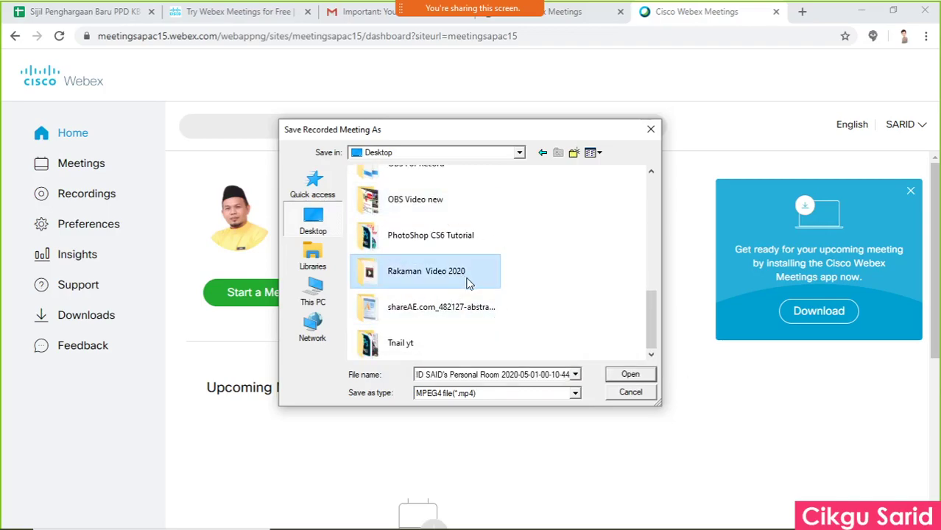
click(623, 376)
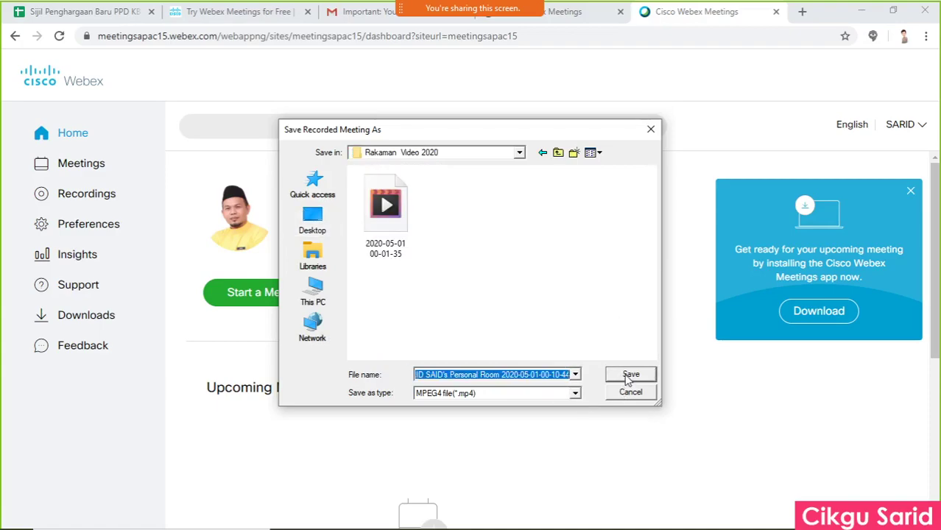
click(629, 376)
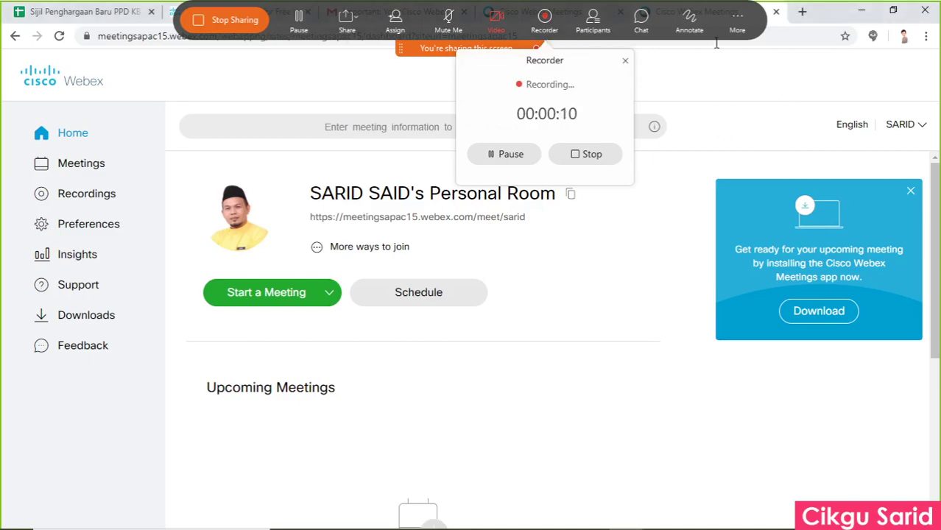
click(700, 22)
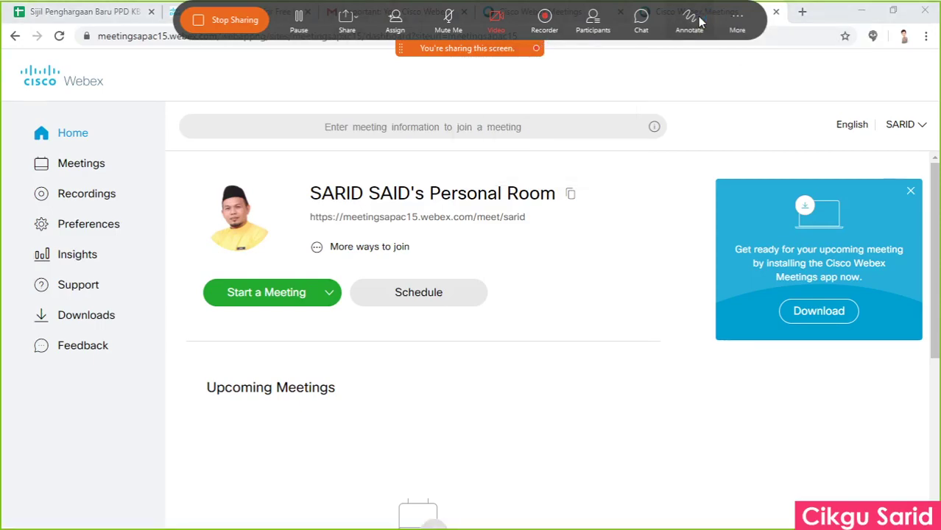
Circle the profile photo with the pen and underline the meeting link in bright red.
mouse_move(288, 174)
mouse_down()
mouse_move(237, 159)
mouse_move(196, 238)
mouse_move(279, 170)
mouse_up()
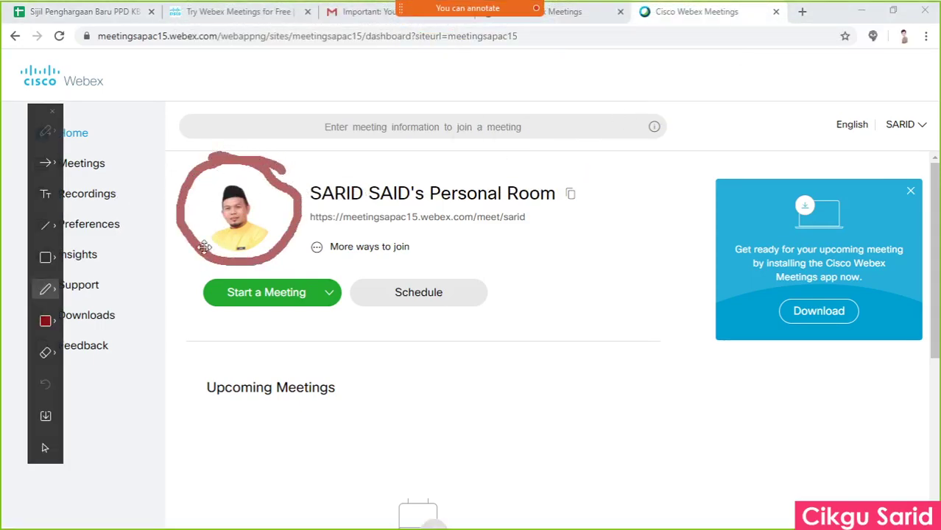
click(54, 324)
click(79, 324)
mouse_move(315, 223)
mouse_down()
mouse_move(551, 218)
mouse_move(303, 210)
mouse_move(365, 254)
mouse_up()
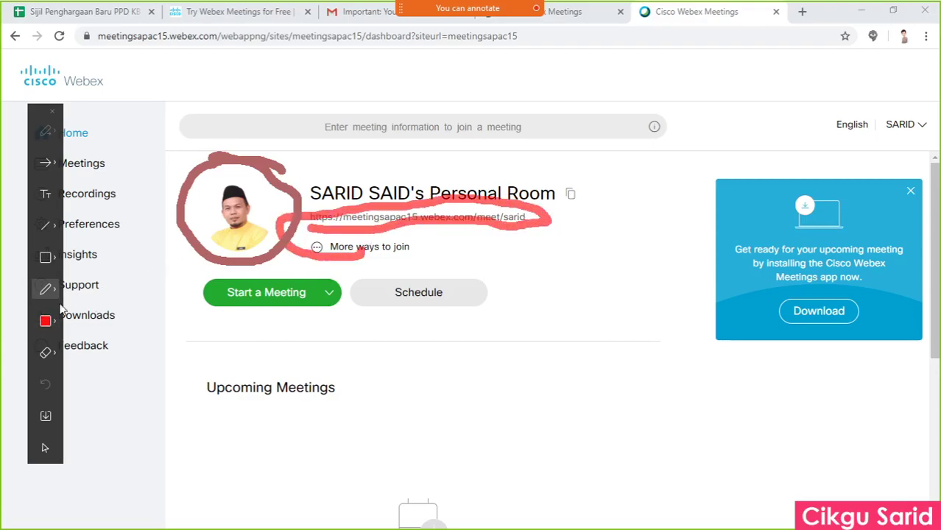
Wipe the drawings using Eraser > Clear My Annotations.
click(49, 355)
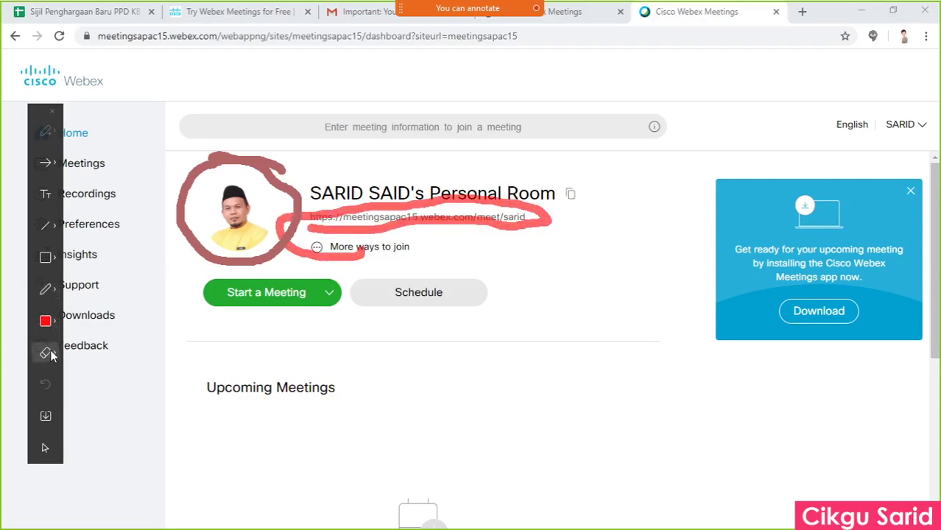
click(54, 355)
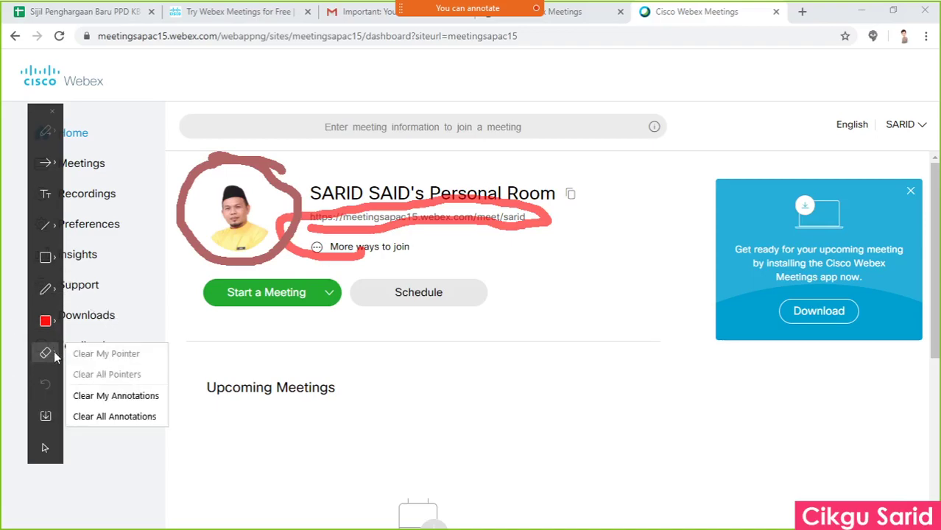
click(115, 396)
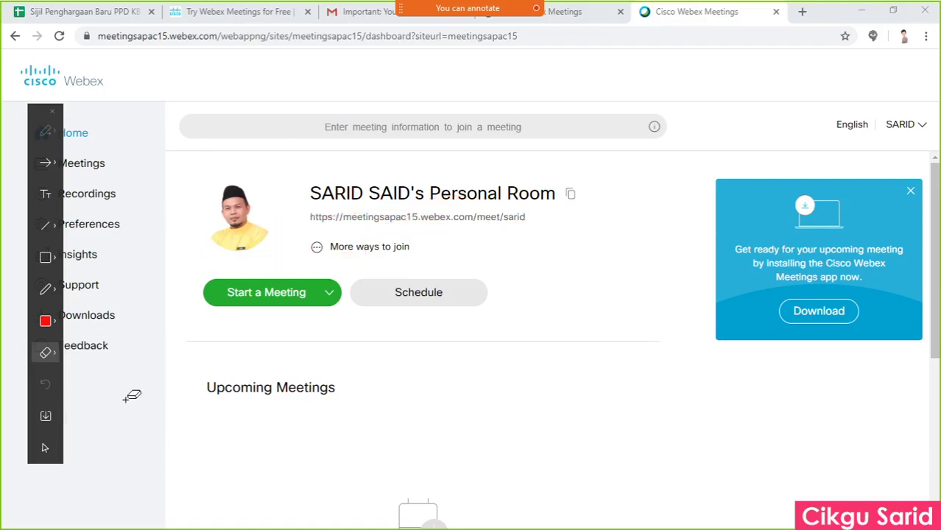
Add a text label with a name, clear it, then select the Arrow annotation tool.
click(46, 196)
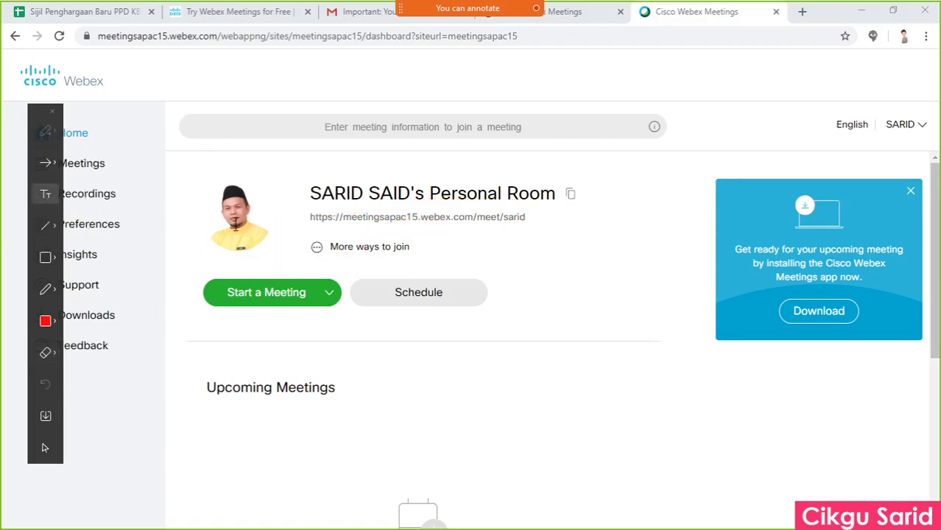
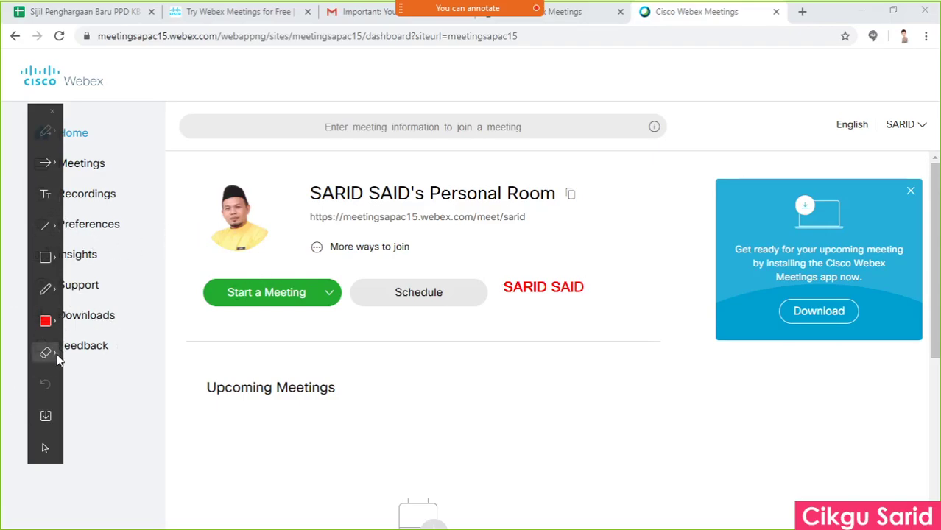
click(56, 353)
click(116, 396)
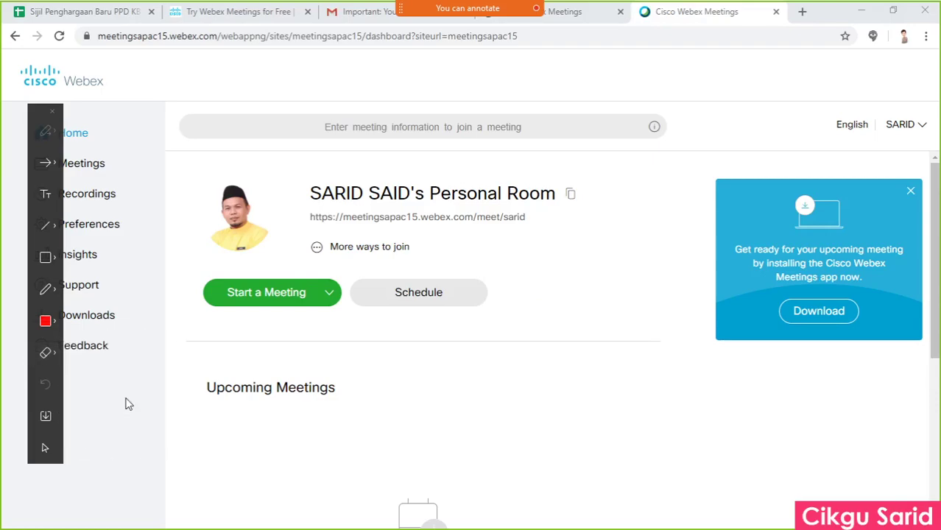
click(42, 163)
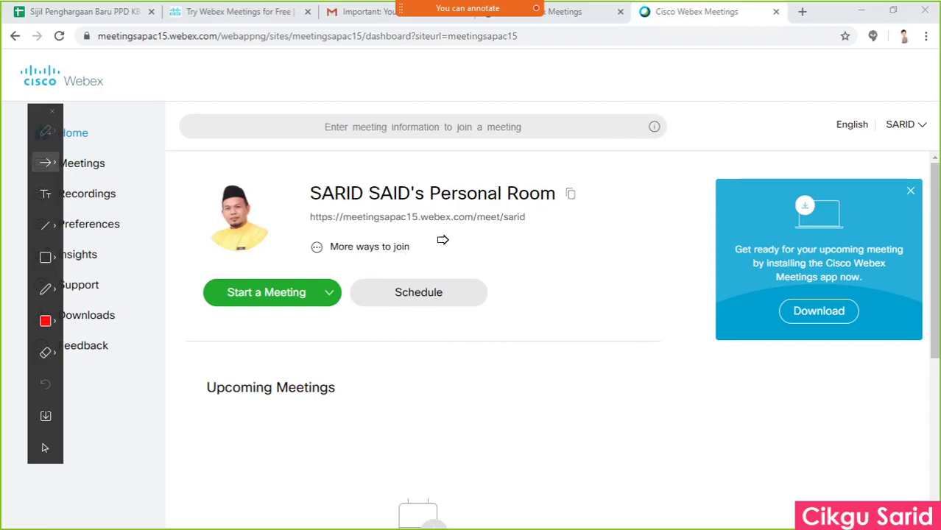
mouse_move(468, 30)
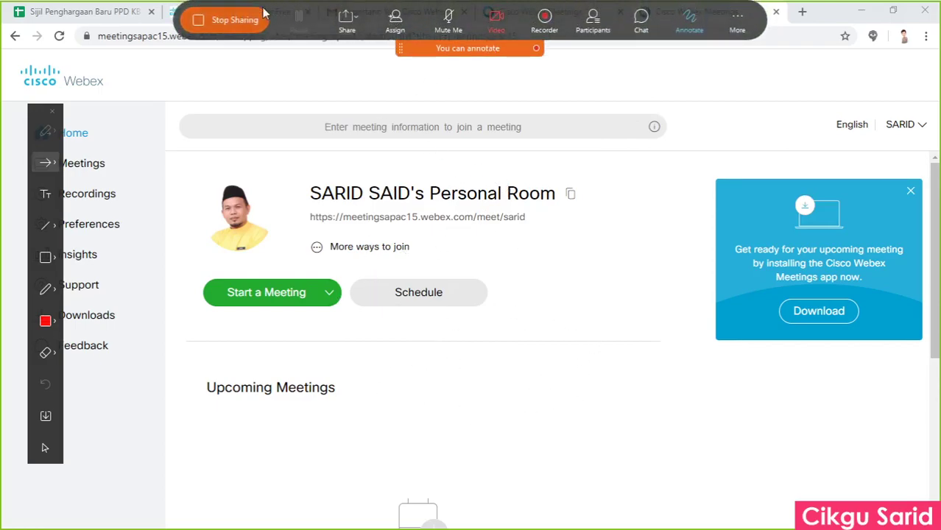
Stop the meeting recording from the Recorder controls.
click(543, 18)
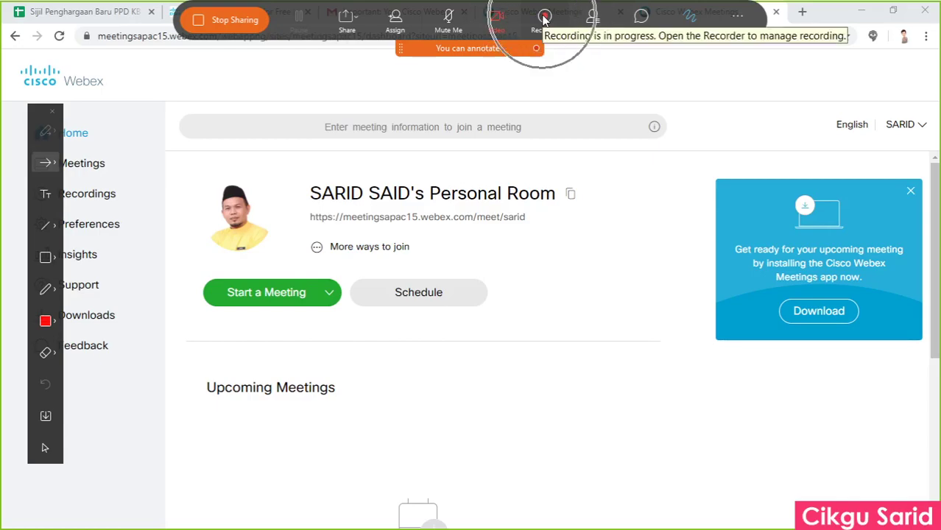
click(543, 18)
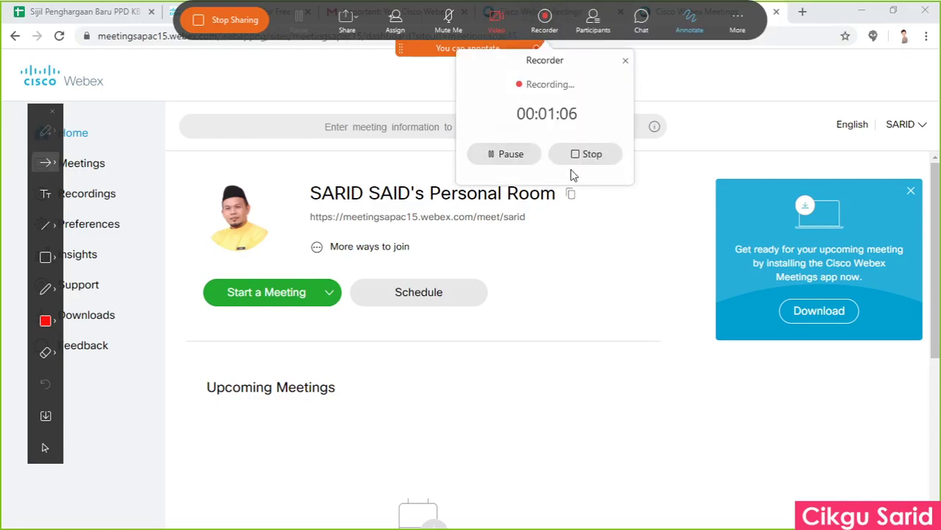
click(590, 154)
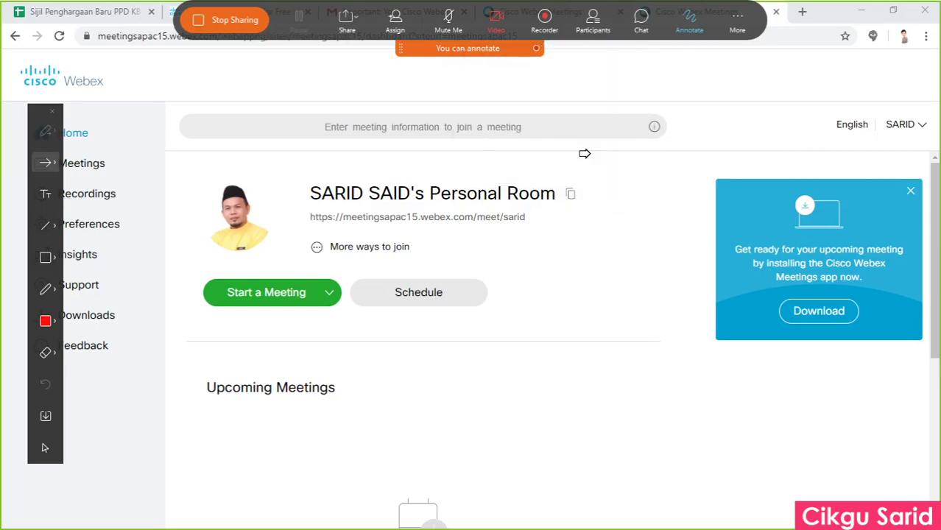
Stop sharing the screen and end the meeting, confirming End Meeting.
click(233, 21)
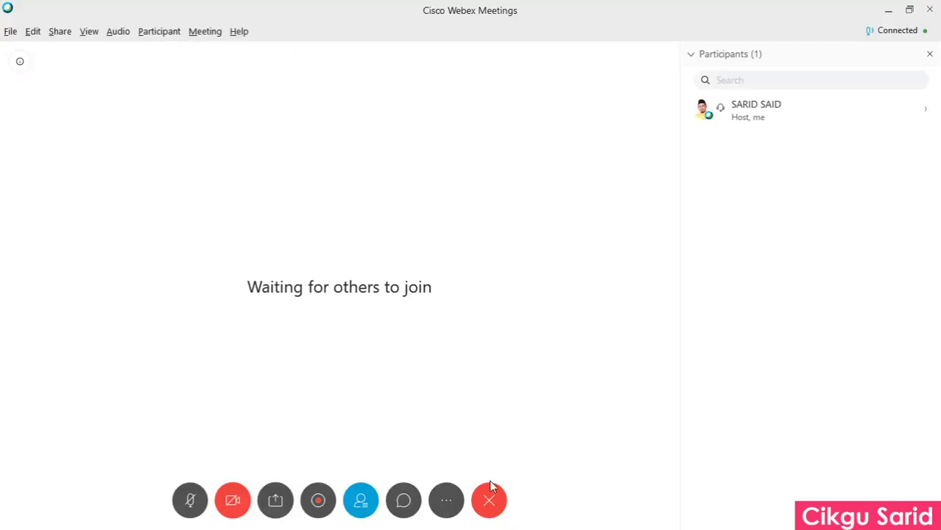
click(489, 505)
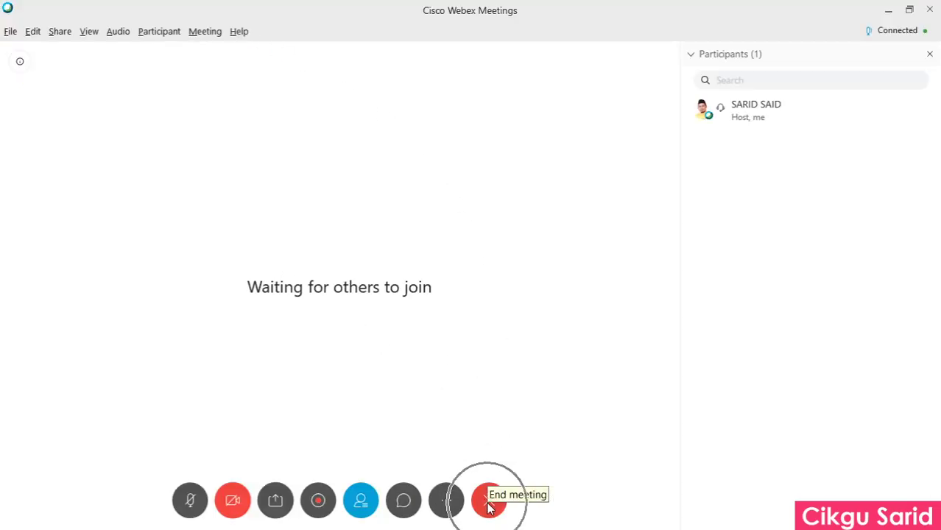
click(399, 237)
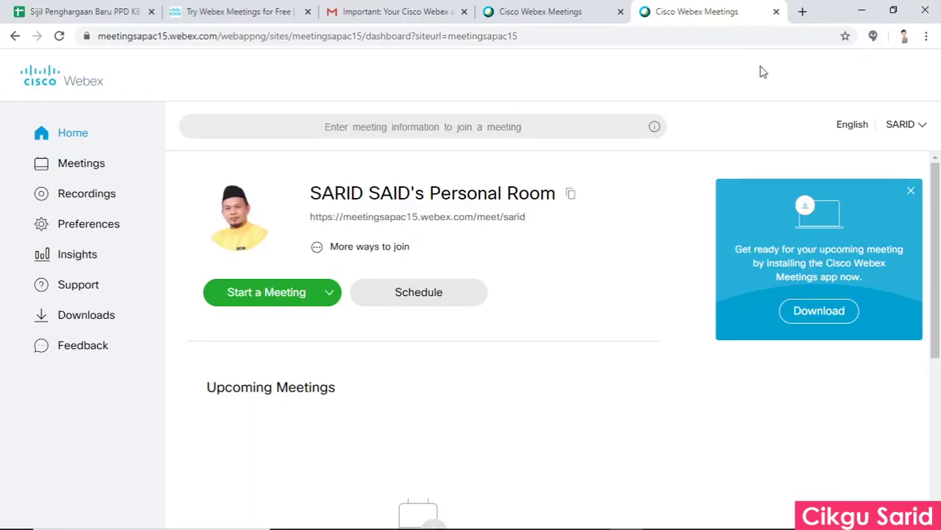
Open the Rakaman Video 2020 desktop folder and play the 1.35 MB Personal Room recording MP4.
click(861, 12)
click(34, 103)
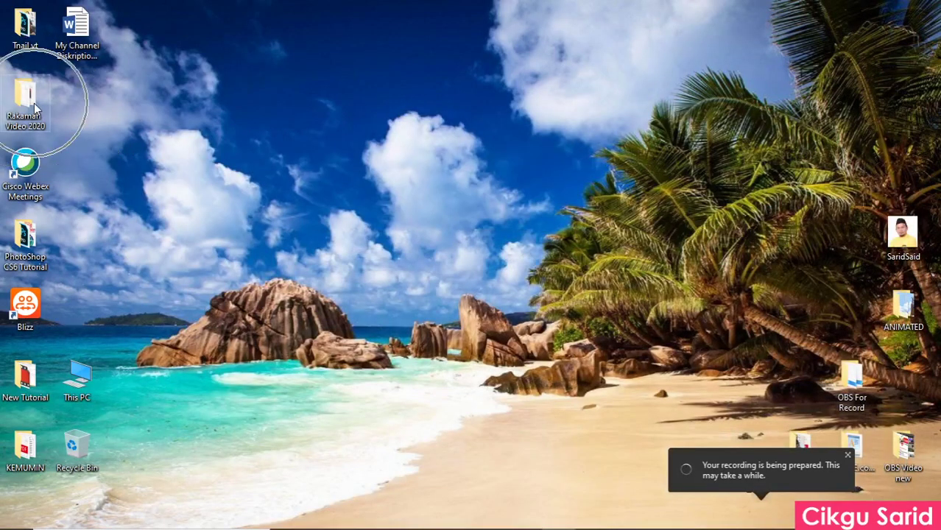
double_click(34, 102)
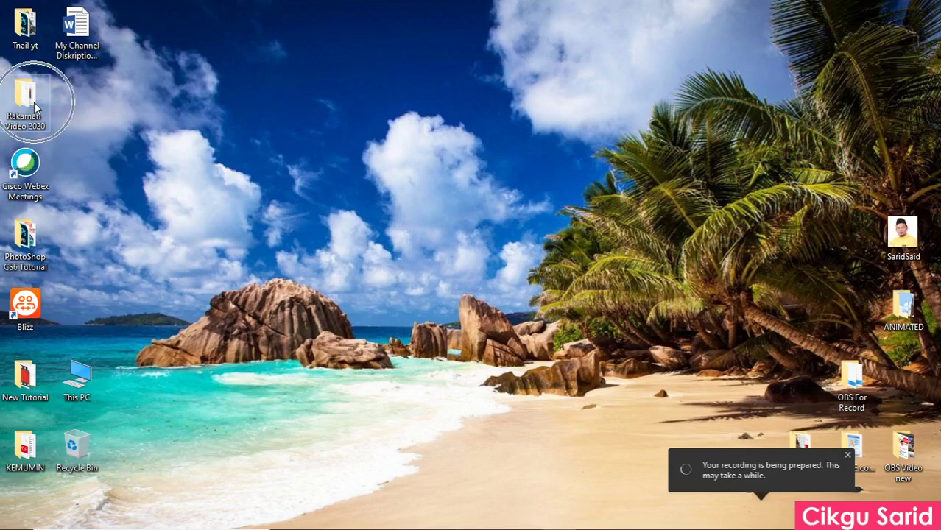
double_click(34, 104)
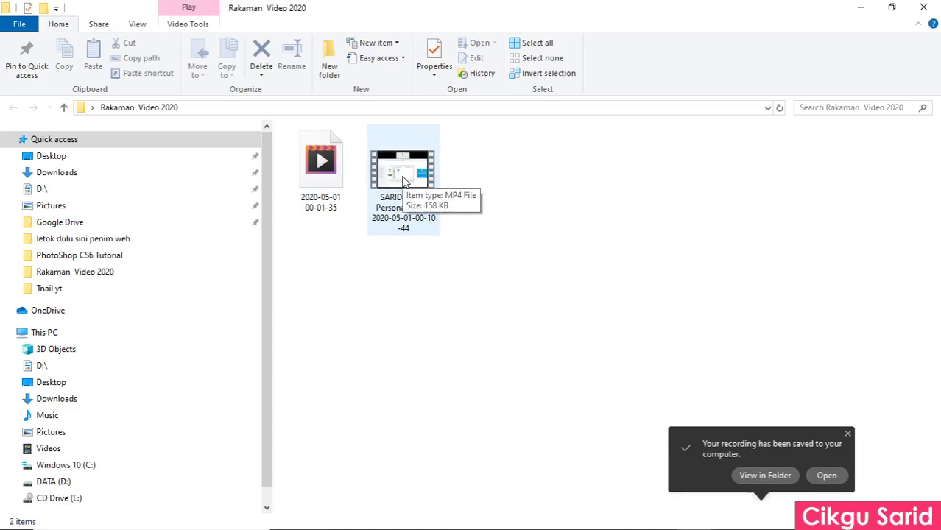
click(402, 181)
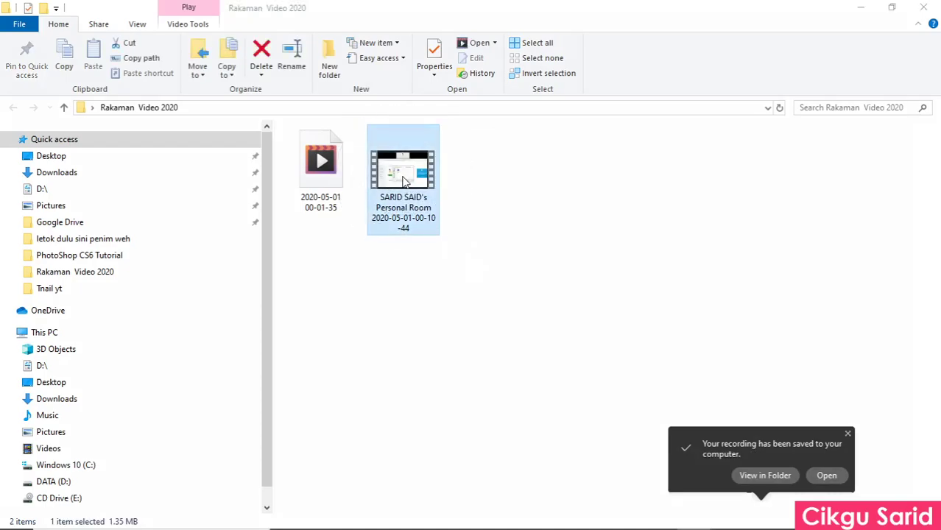
double_click(403, 181)
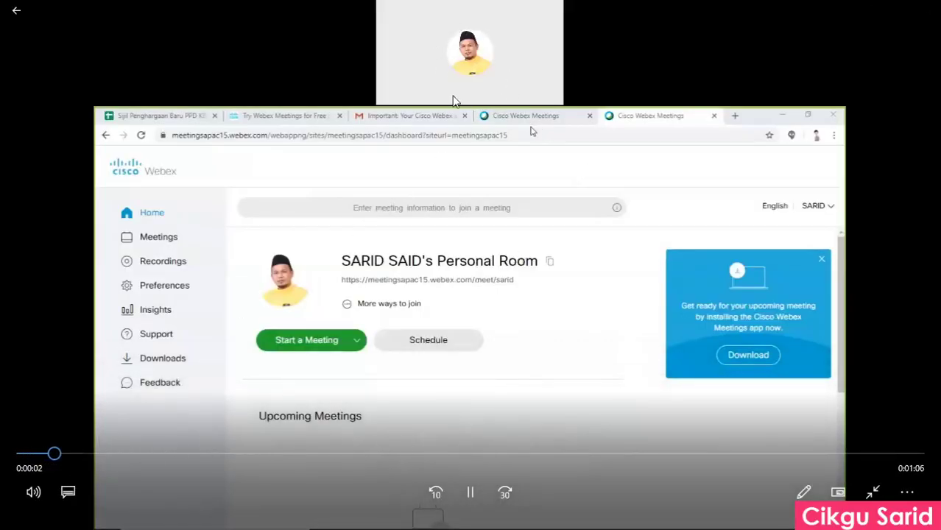
Pause the 1:05 recording, skip to near its end, then close Movies & TV.
click(471, 492)
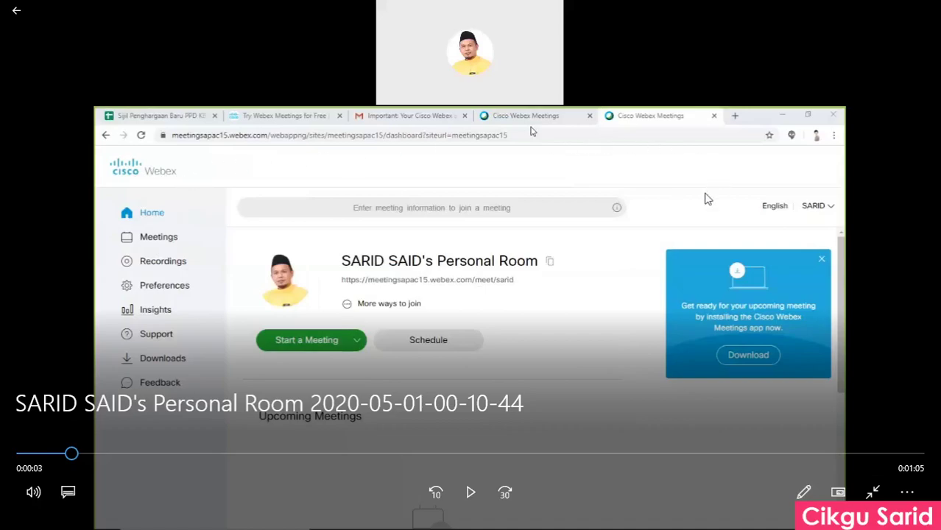
drag(86, 460, 853, 453)
click(16, 10)
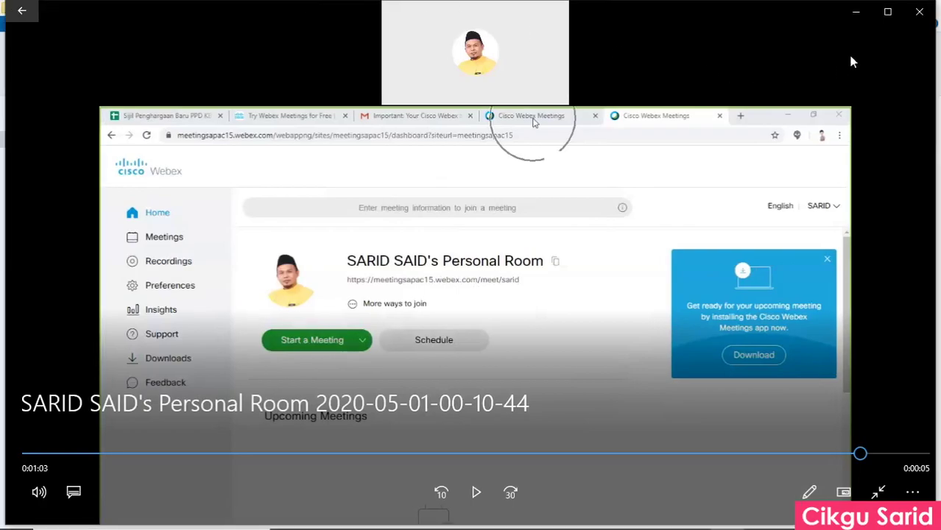
click(921, 8)
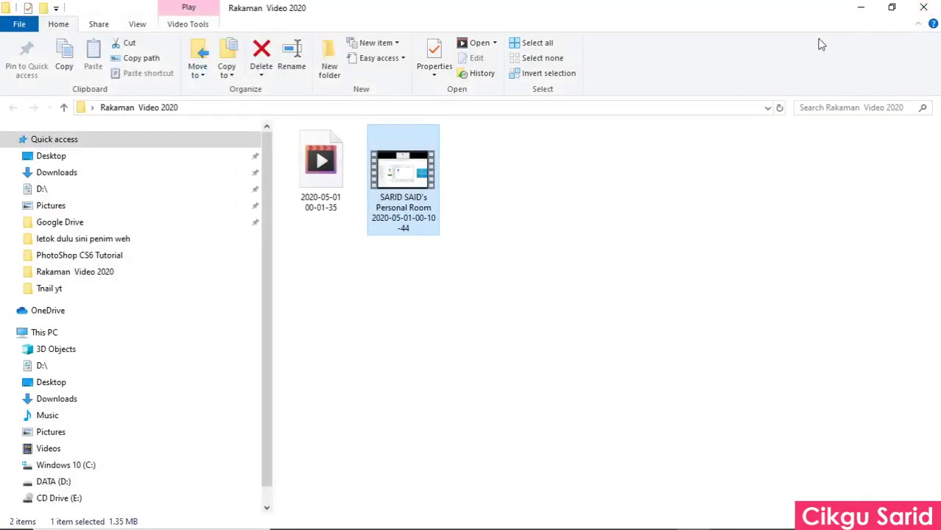
Look over item 3 of the Word playlist outline, then minimize Word and the recordings folder.
click(661, 516)
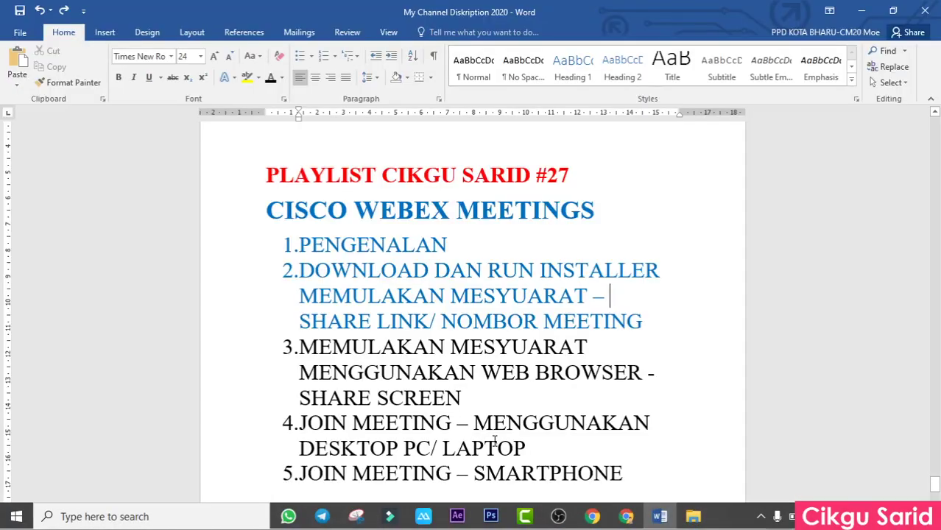
drag(472, 397, 298, 348)
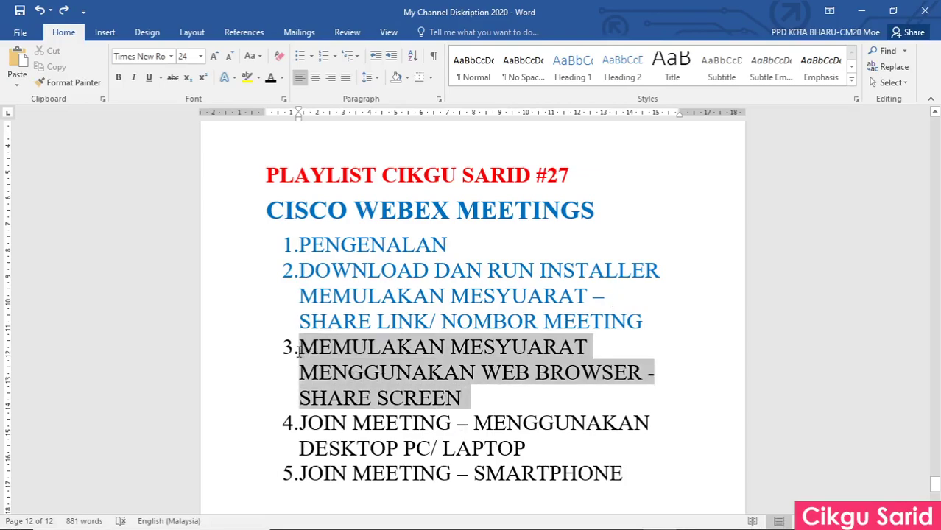
click(537, 396)
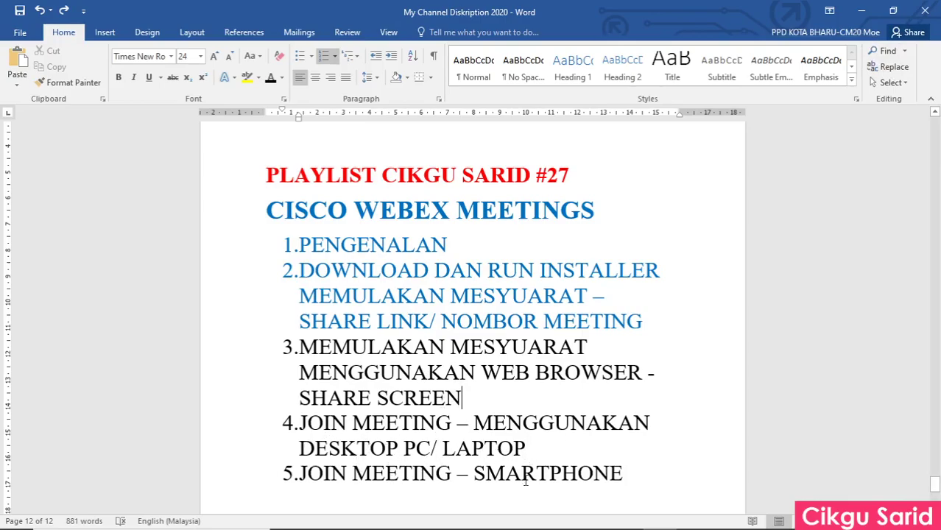
click(861, 10)
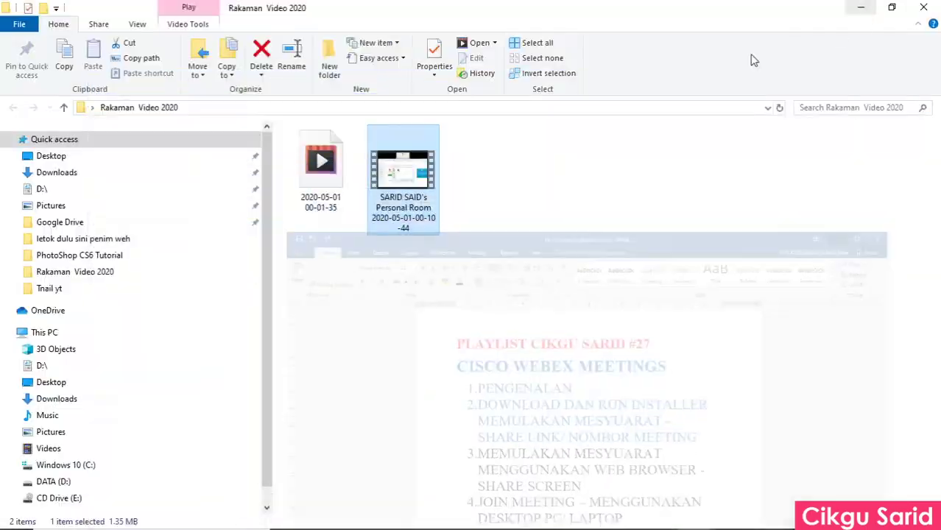
click(861, 7)
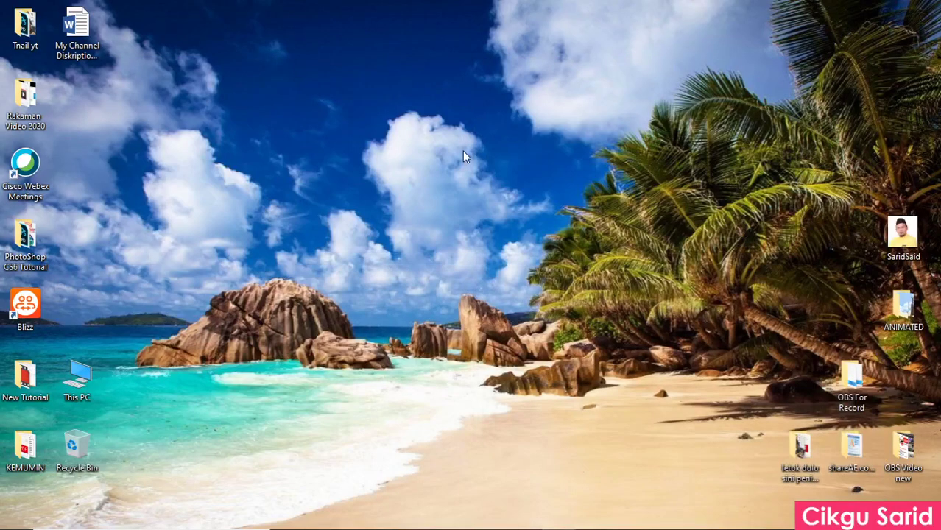